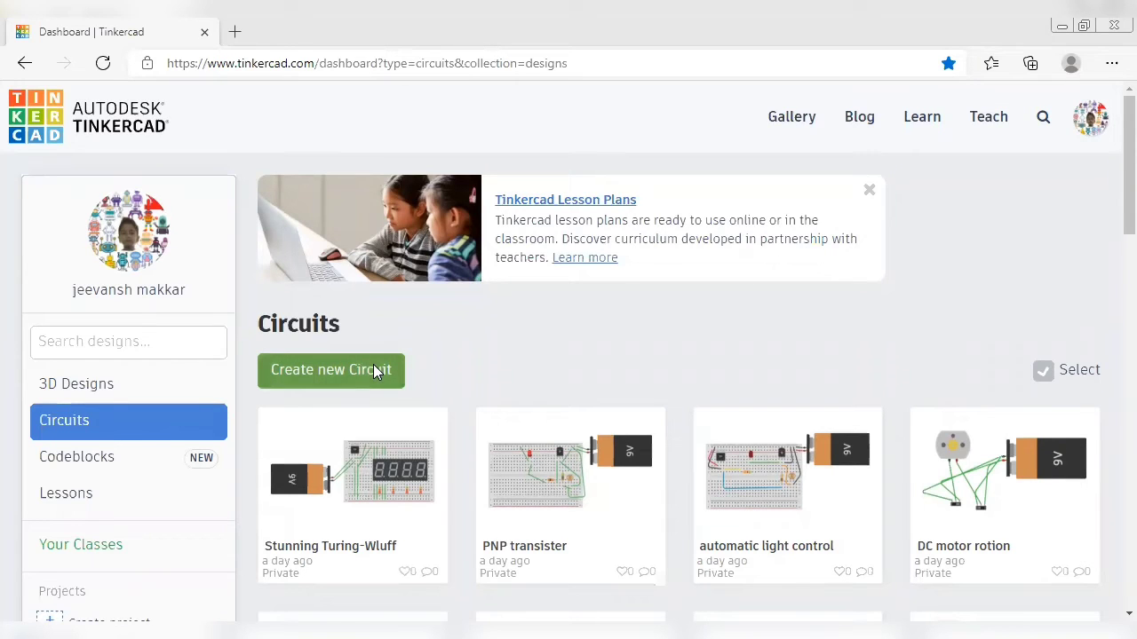
# Step: Create a new blank circuit, which opens as 'Grand Wluff-Jaagub'
pyautogui.click(373, 370)
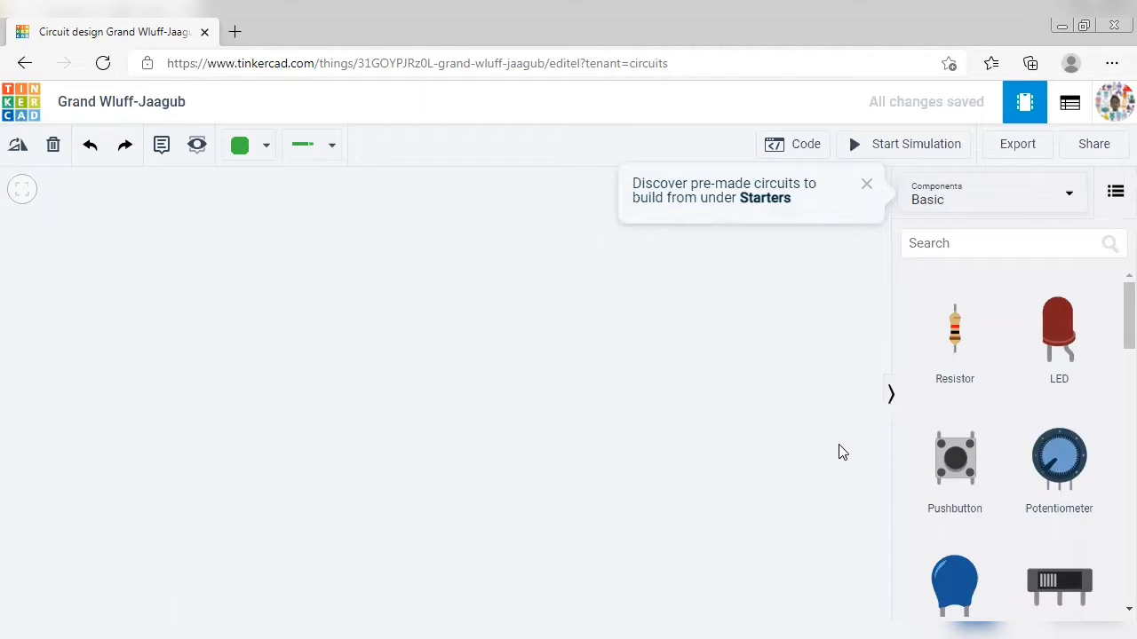
# Step: Drag an LED, a 1 kΩ resistor, a 9V battery and Breadboard Small onto the canvas
pyautogui.moveTo(1050, 349); pyautogui.dragTo(524, 364)
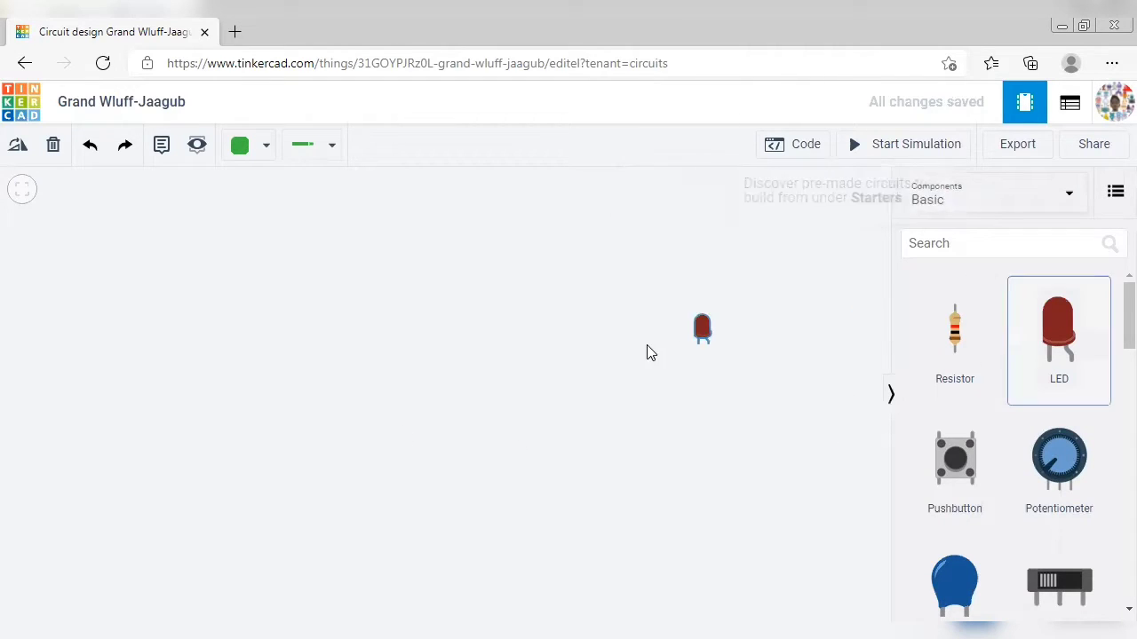
pyautogui.moveTo(959, 358); pyautogui.dragTo(538, 463)
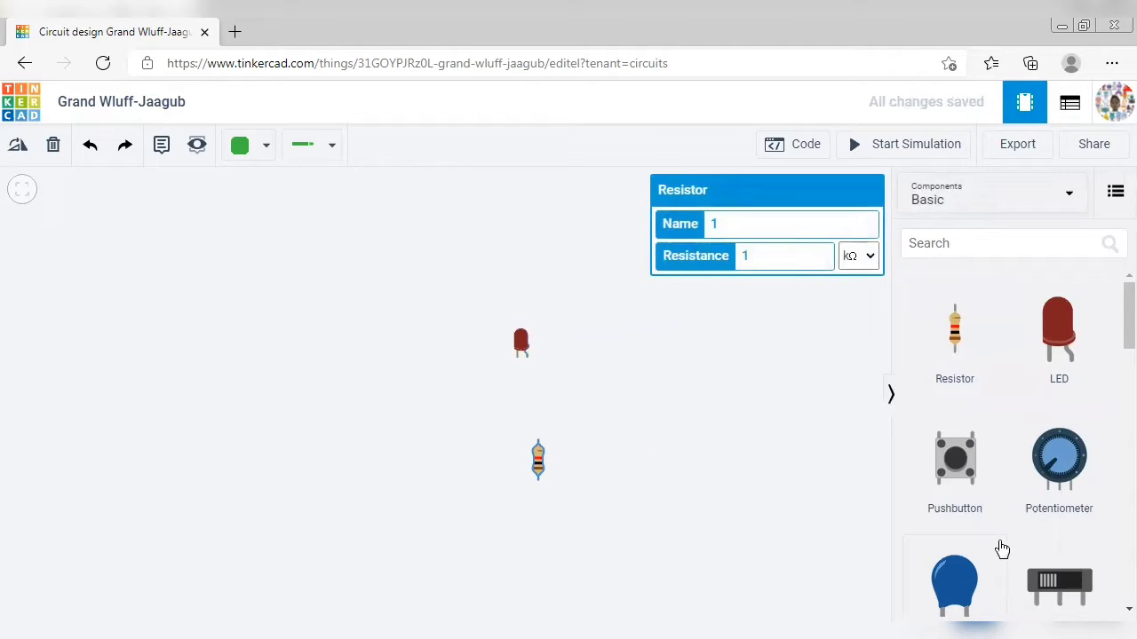
pyautogui.scroll(-3, 959, 453)
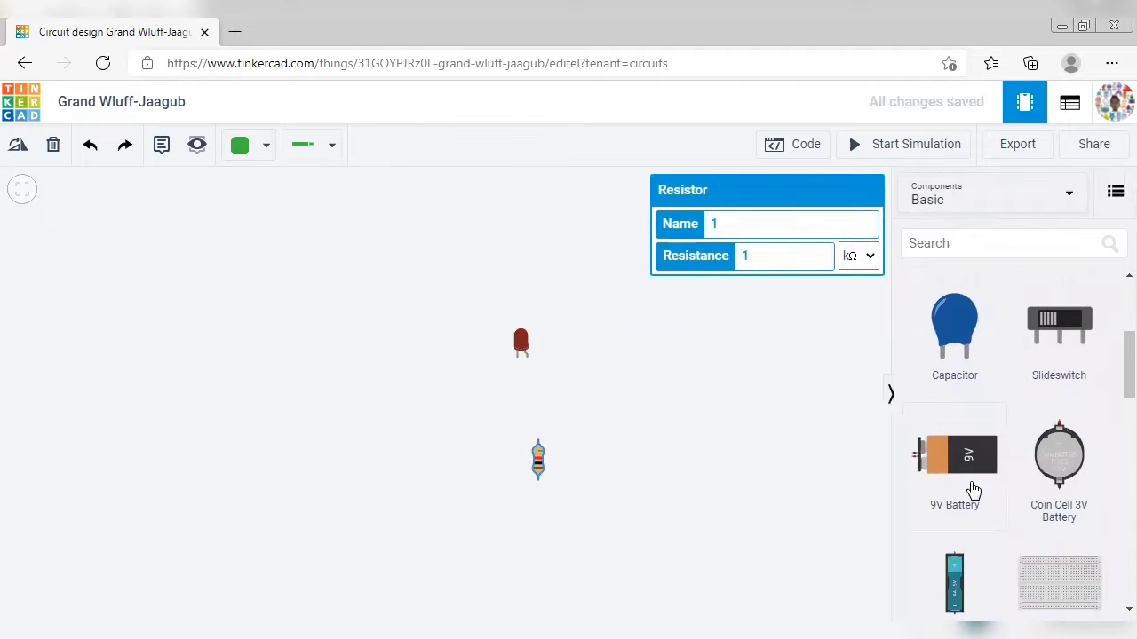
pyautogui.moveTo(974, 490); pyautogui.dragTo(639, 488)
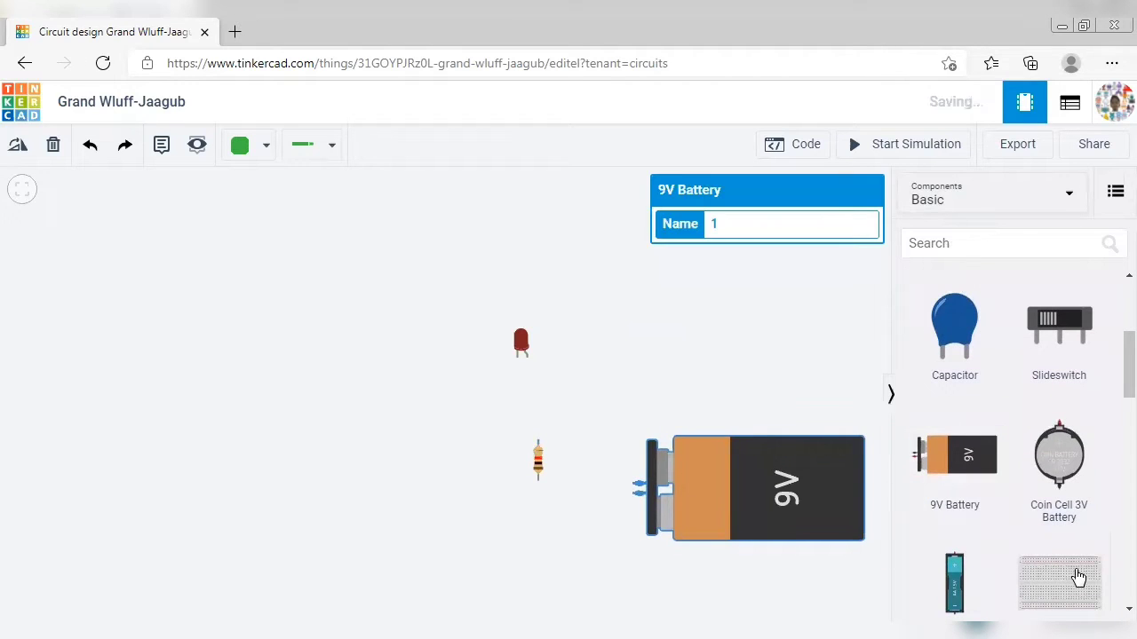
pyautogui.moveTo(1078, 573); pyautogui.dragTo(327, 402)
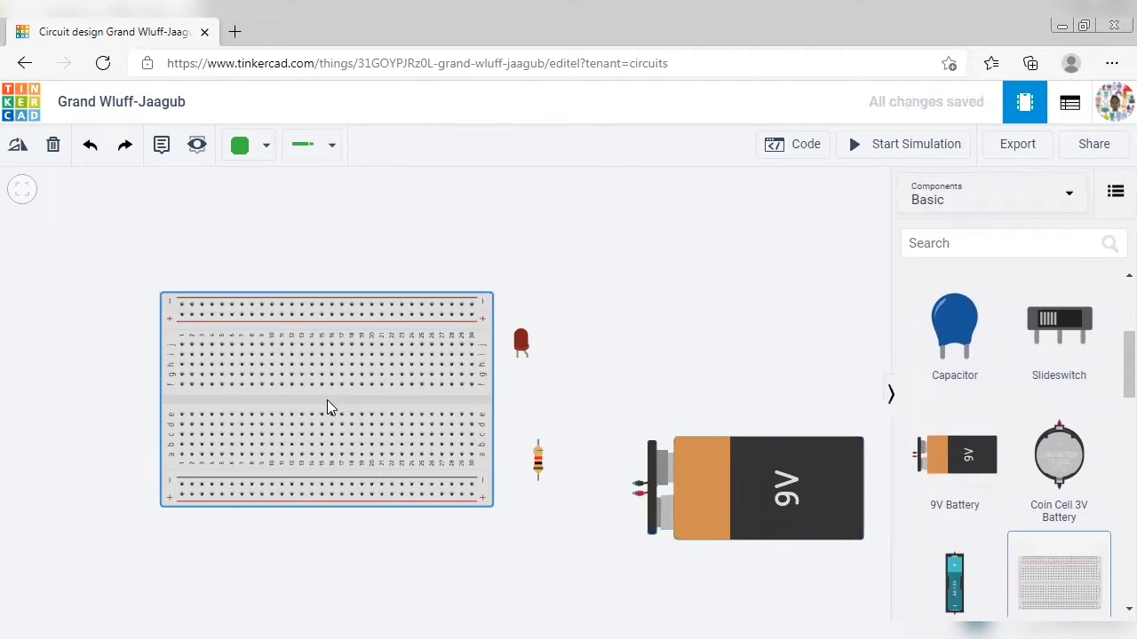
# Step: Add the 5V regulator from a 'regu' search and delete the plain red LED
pyautogui.click(1012, 242)
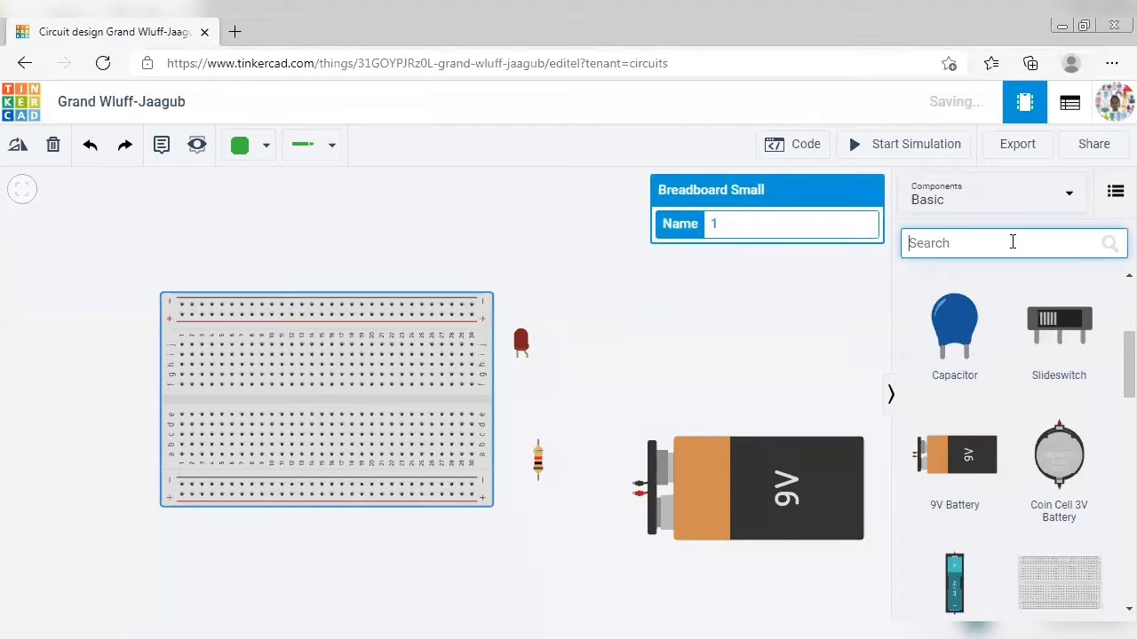
pyautogui.write('regu')
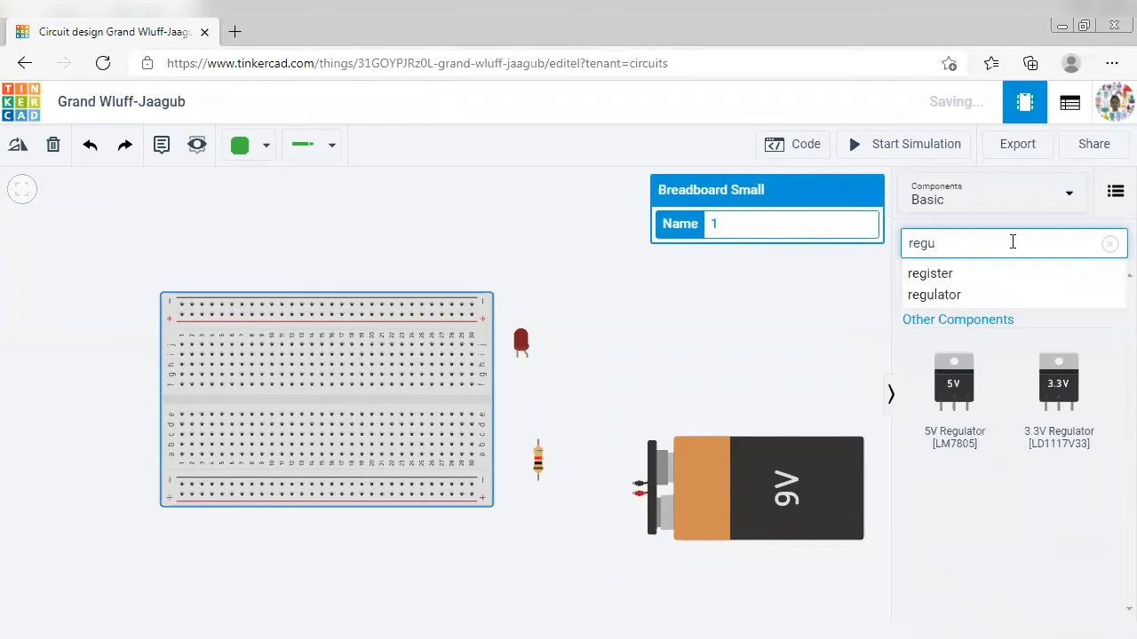
pyautogui.moveTo(953, 387); pyautogui.dragTo(581, 373)
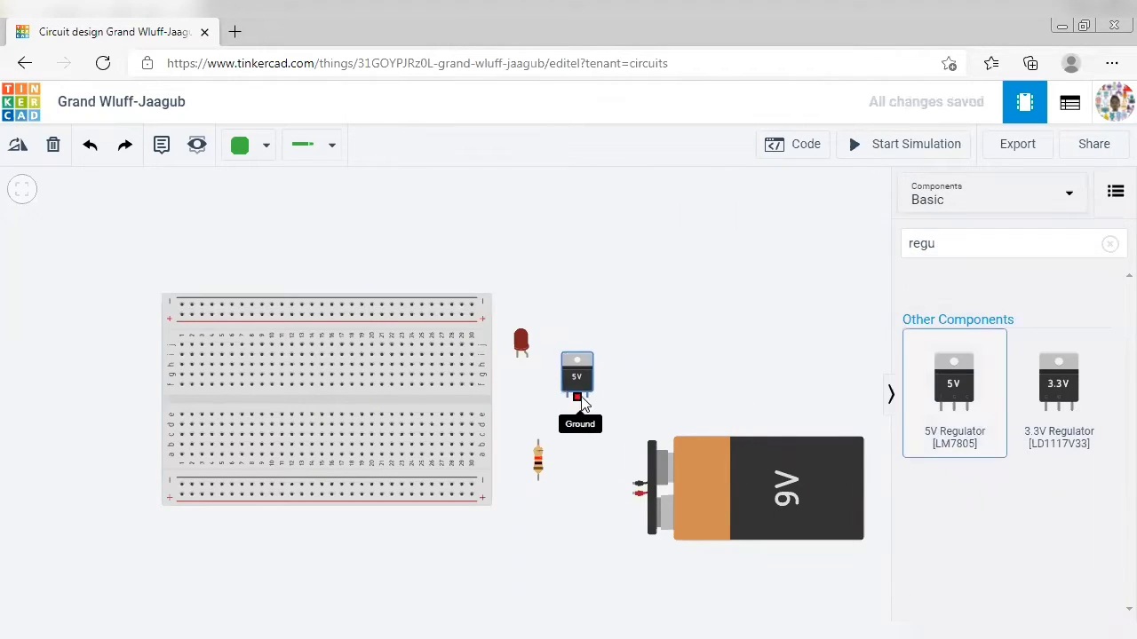
pyautogui.click(521, 342)
pyautogui.press('Delete')
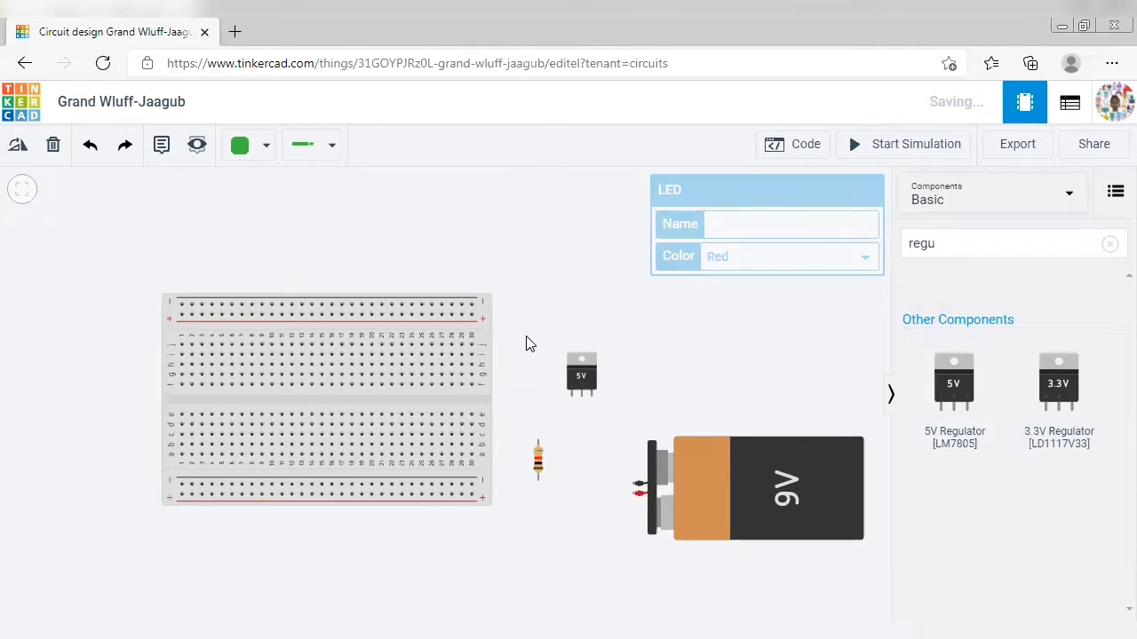
# Step: Place an RGB LED from an 'rgb' search and move the 9V battery left of the breadboard
pyautogui.click(1110, 243)
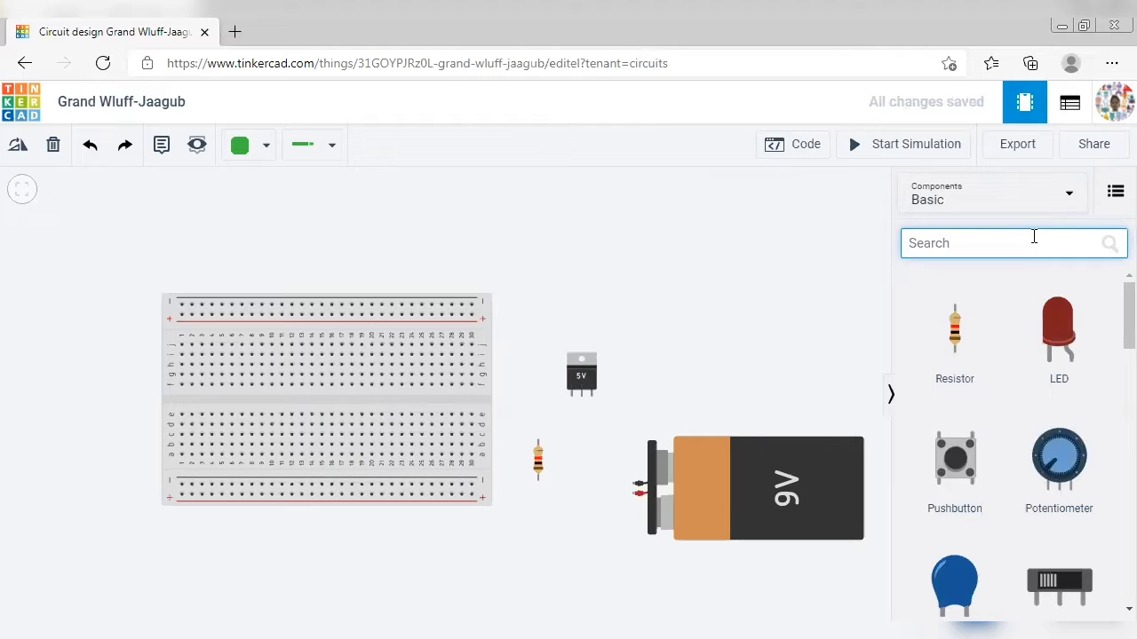
pyautogui.write('rgb')
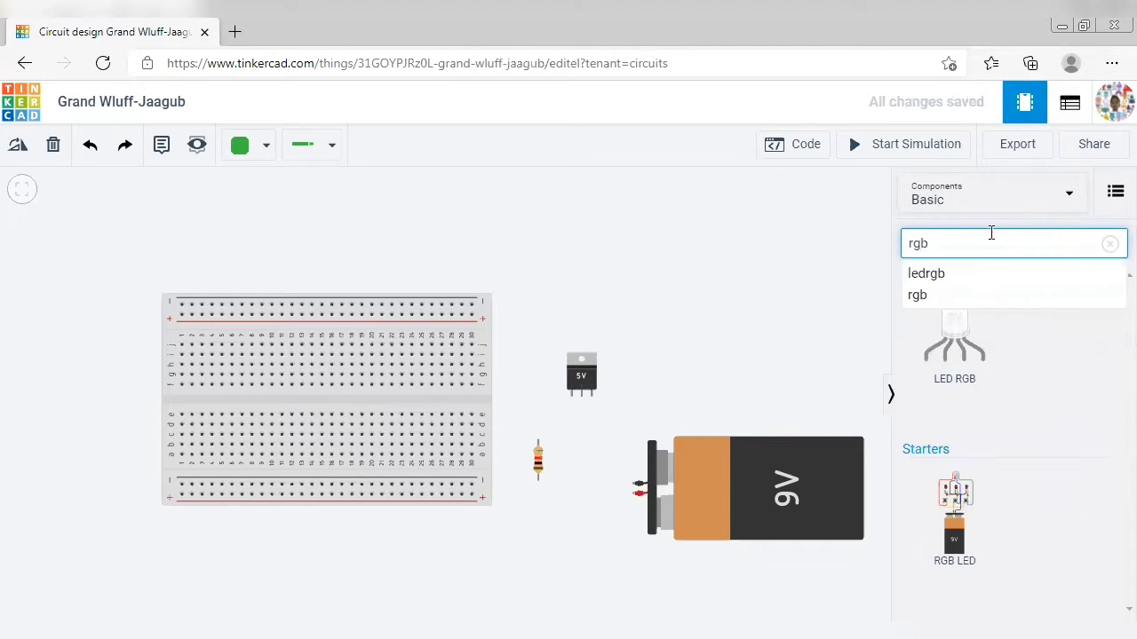
pyautogui.click(716, 395)
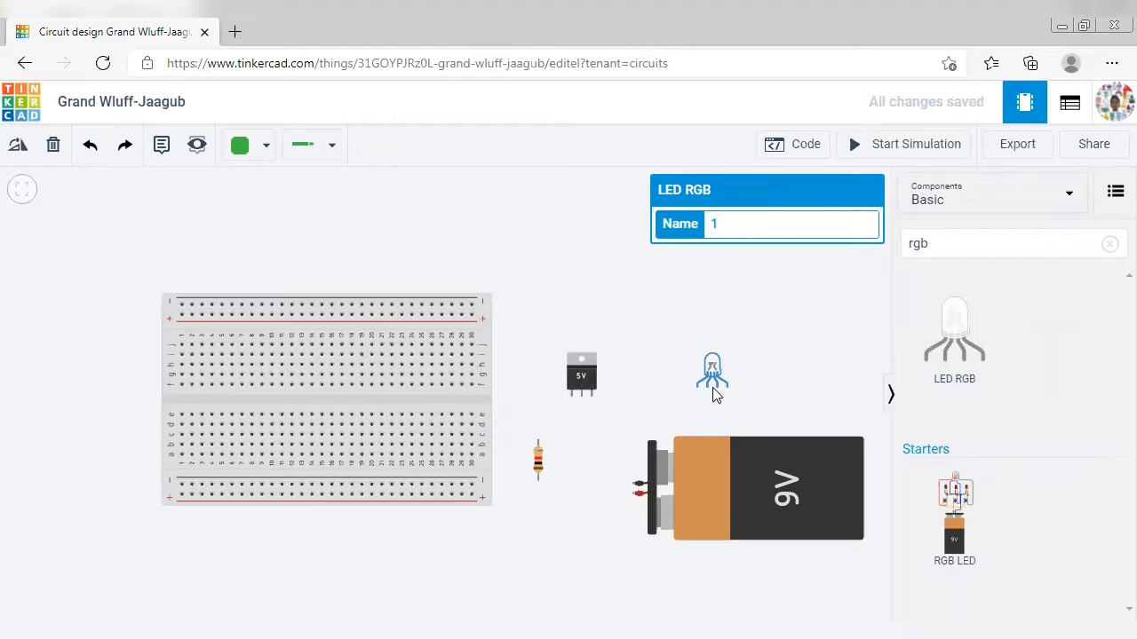
pyautogui.moveTo(696, 528); pyautogui.dragTo(152, 455)
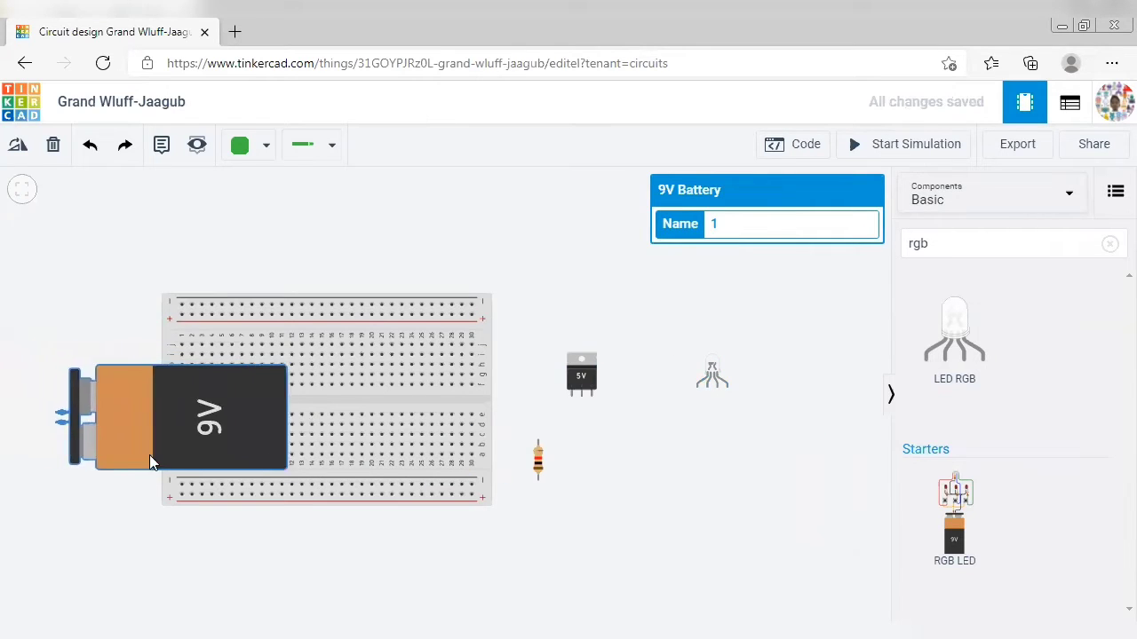
# Step: Hide the parts list and rotate the 9V battery four steps so its terminals face the breadboard
pyautogui.click(890, 396)
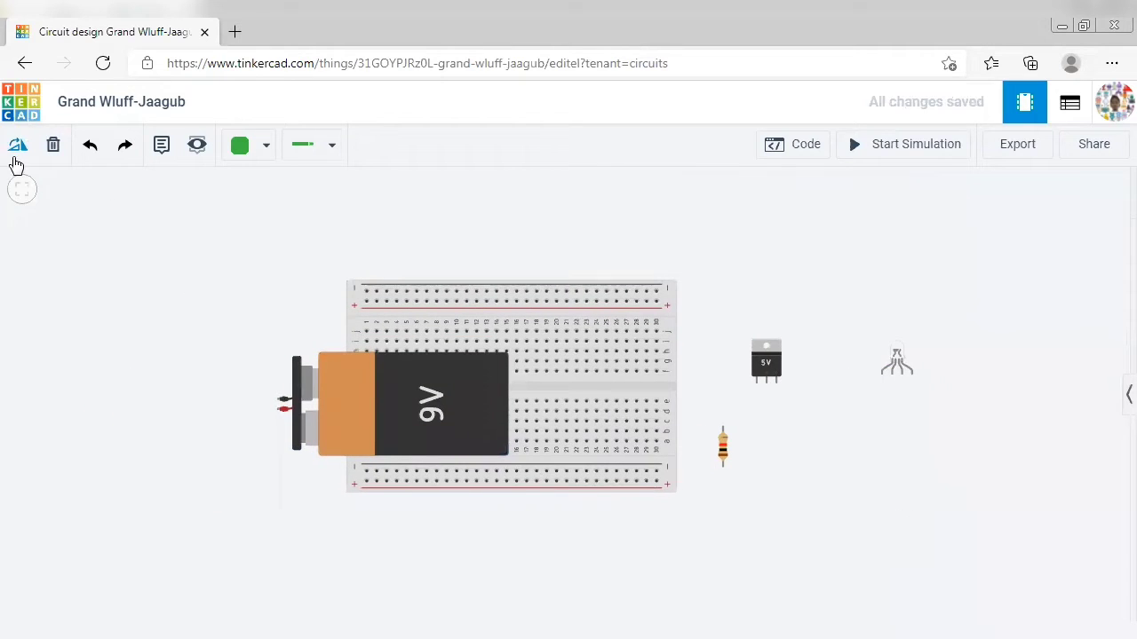
pyautogui.click(331, 365)
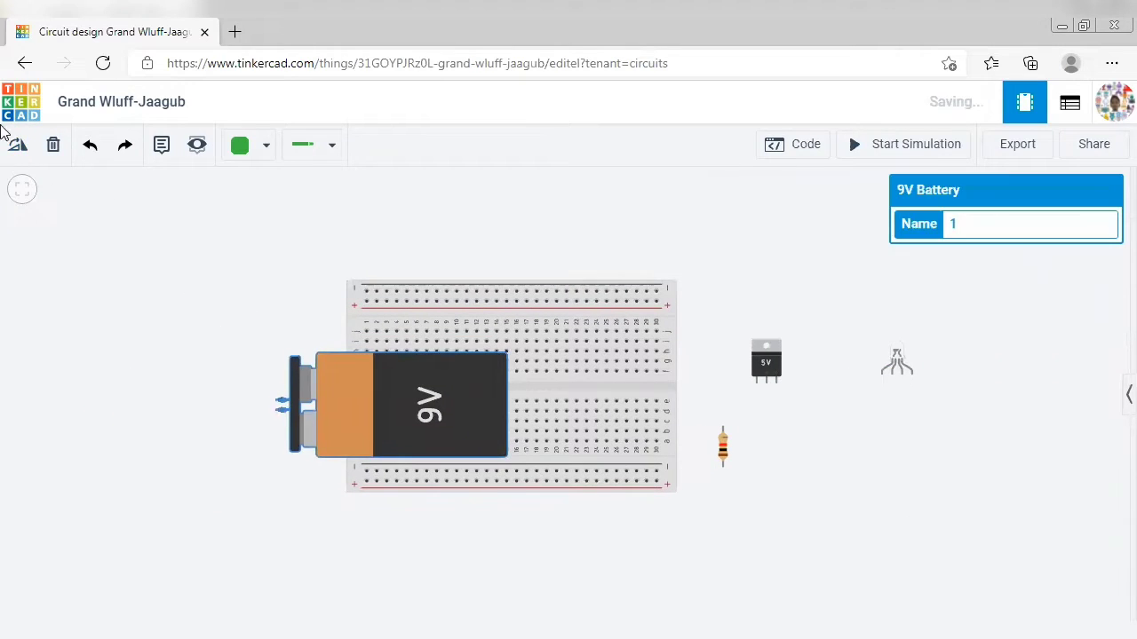
pyautogui.click(17, 145)
pyautogui.click(18, 144)
pyautogui.click(17, 145)
pyautogui.click(18, 145)
pyautogui.click(17, 144)
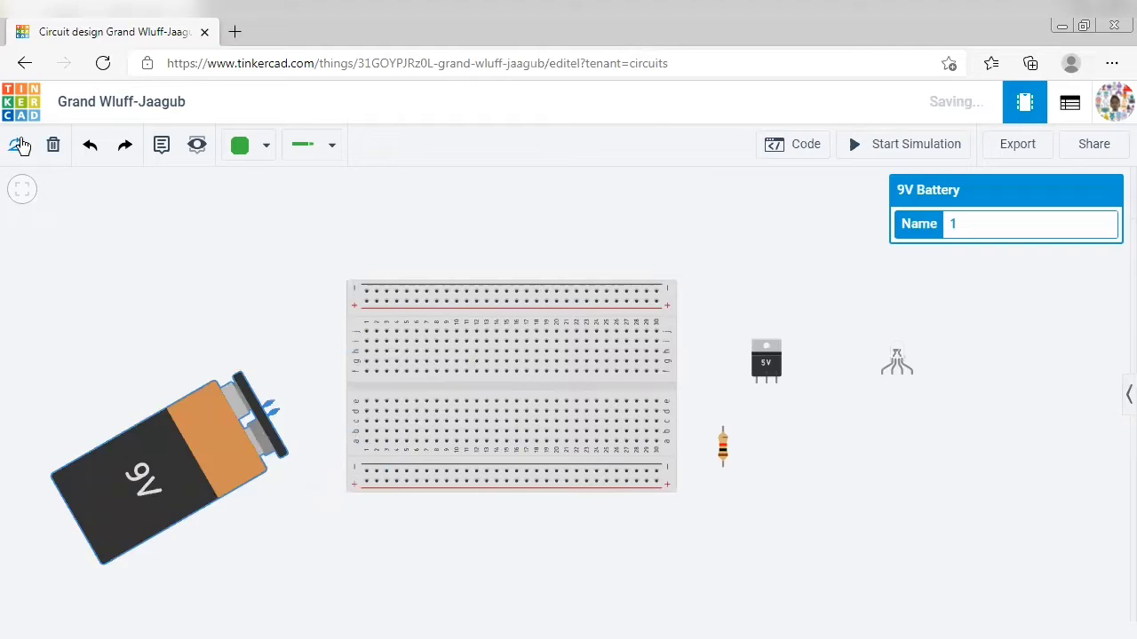
pyautogui.click(18, 145)
# Step: Seat the 5V regulator at the breadboard's top-left and move the battery closer to the board
pyautogui.scroll(2, 230, 387)
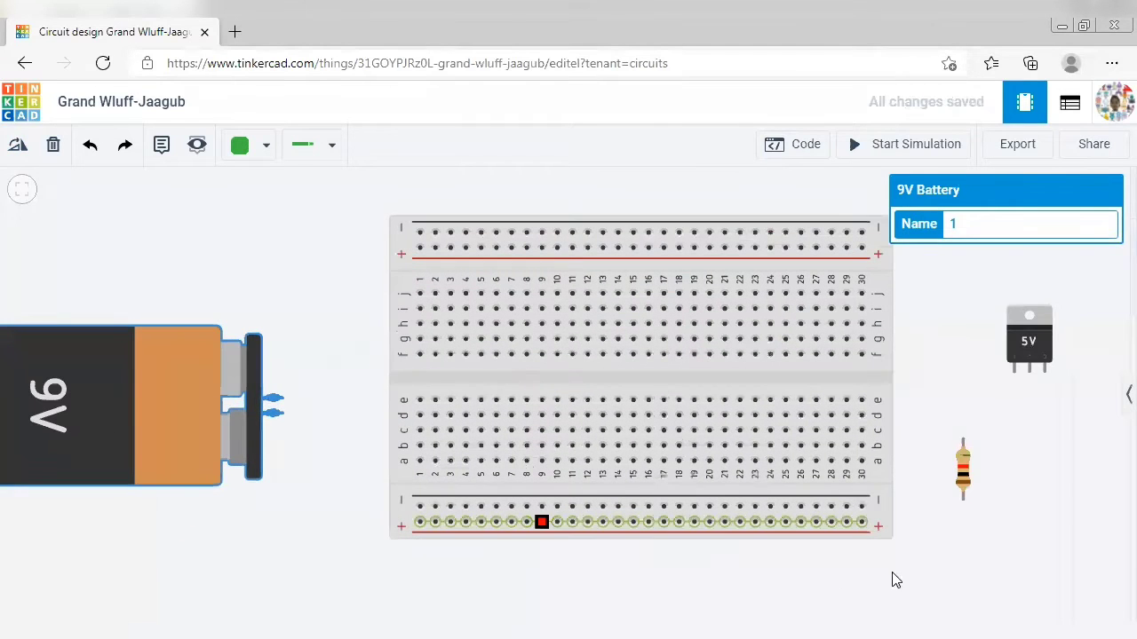
pyautogui.click(897, 577)
pyautogui.moveTo(897, 579); pyautogui.dragTo(794, 556)
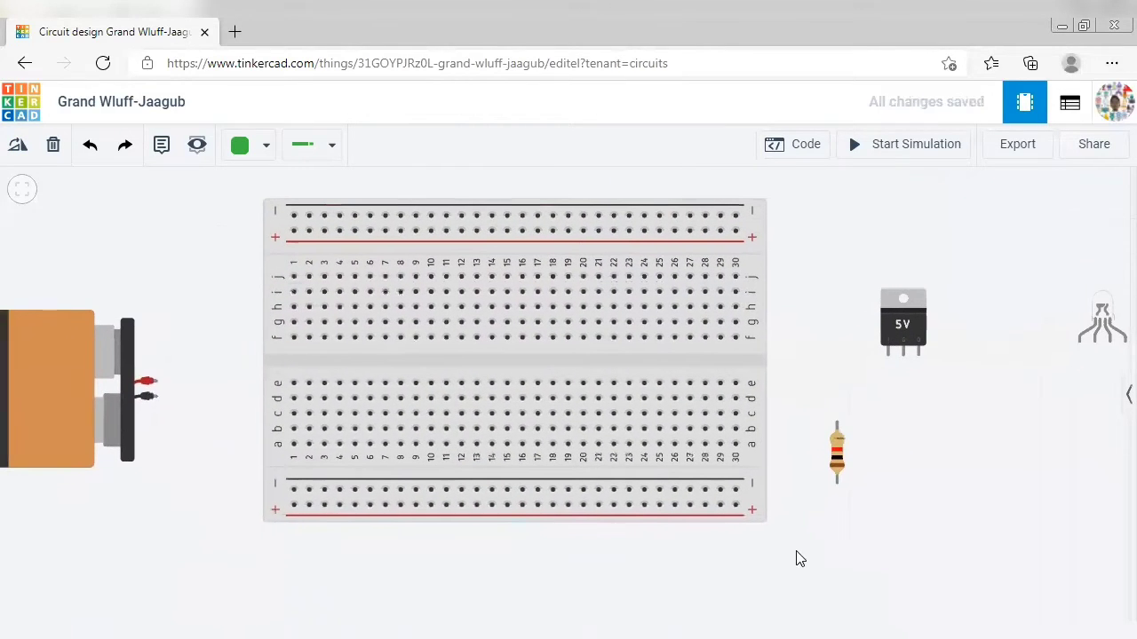
pyautogui.moveTo(904, 288); pyautogui.dragTo(323, 224)
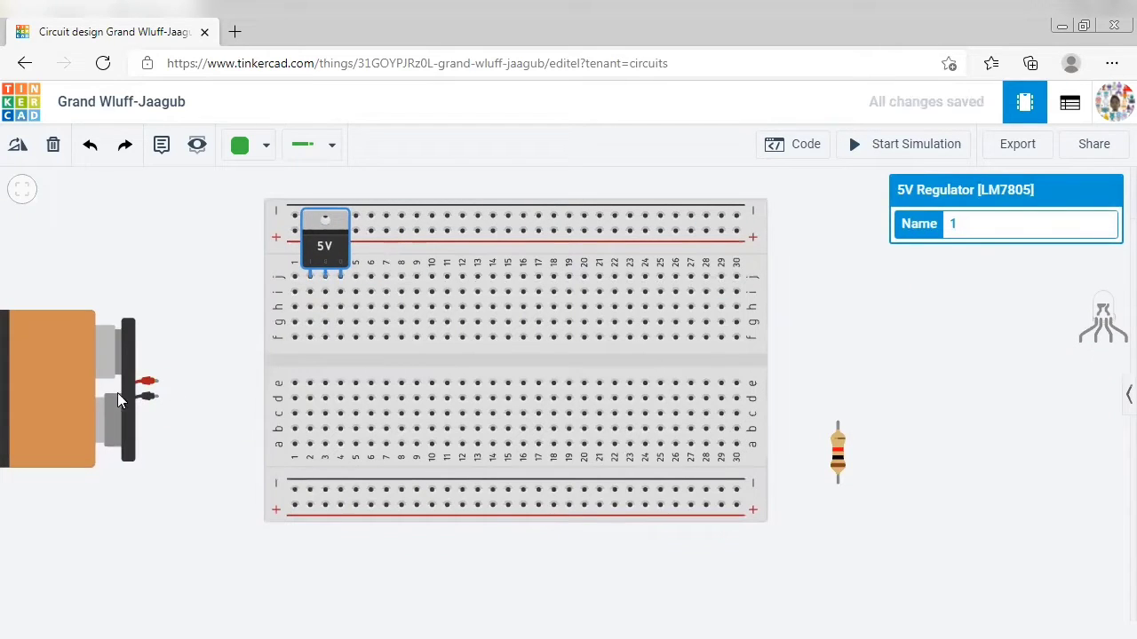
pyautogui.click(78, 403)
pyautogui.moveTo(78, 403); pyautogui.dragTo(139, 376)
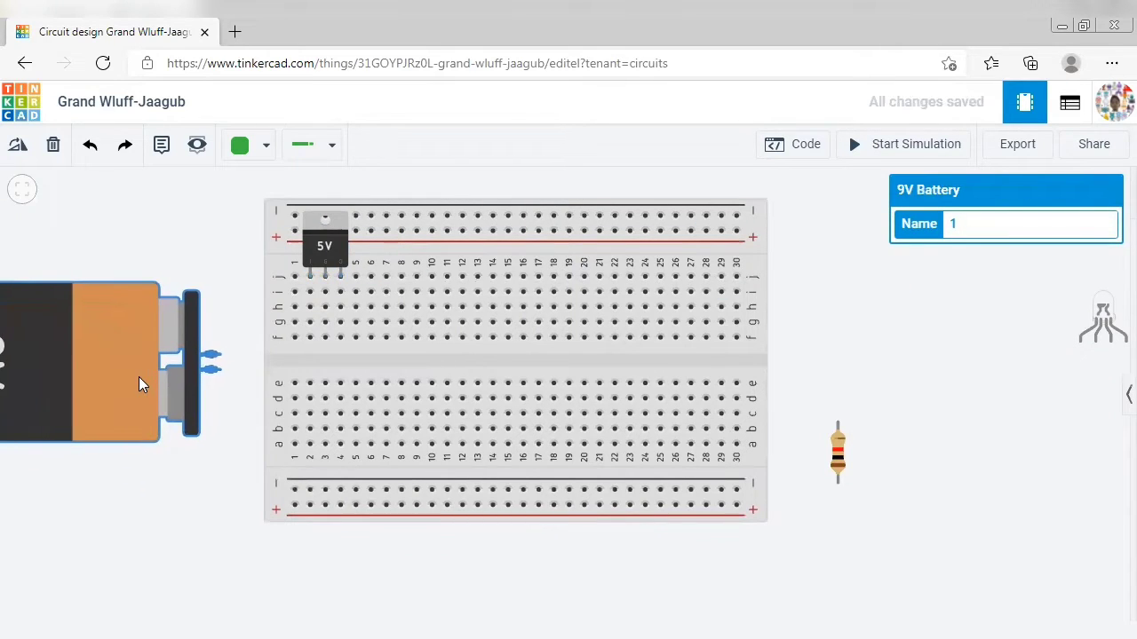
pyautogui.scroll(1, 139, 377)
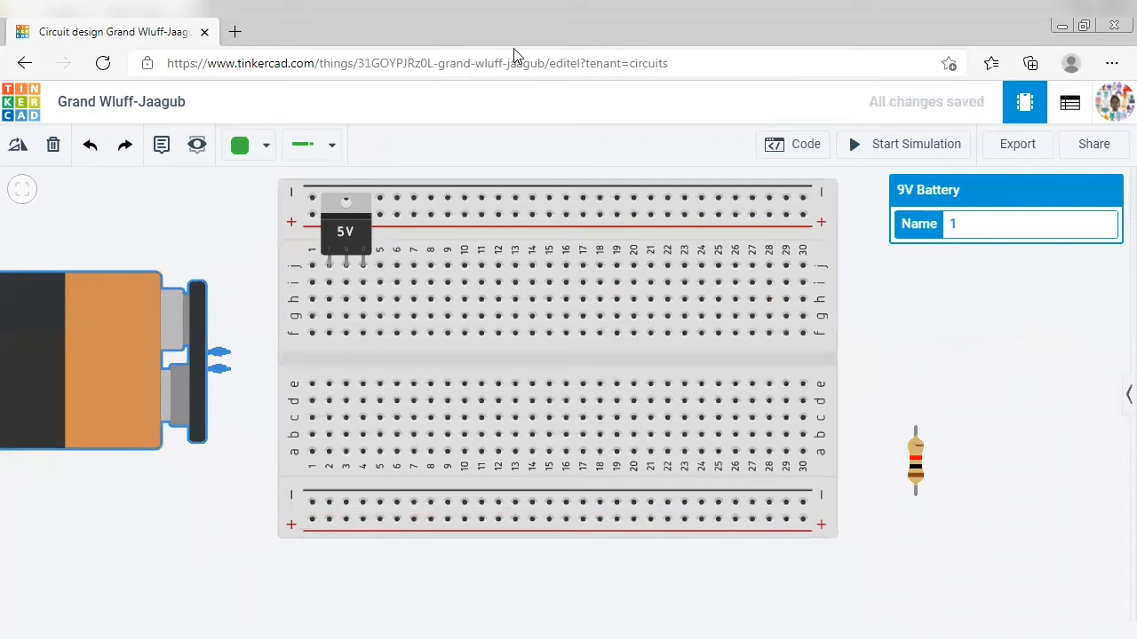
# Step: Wire the 9V battery's positive and negative terminals to the holes below the regulator
pyautogui.click(222, 353)
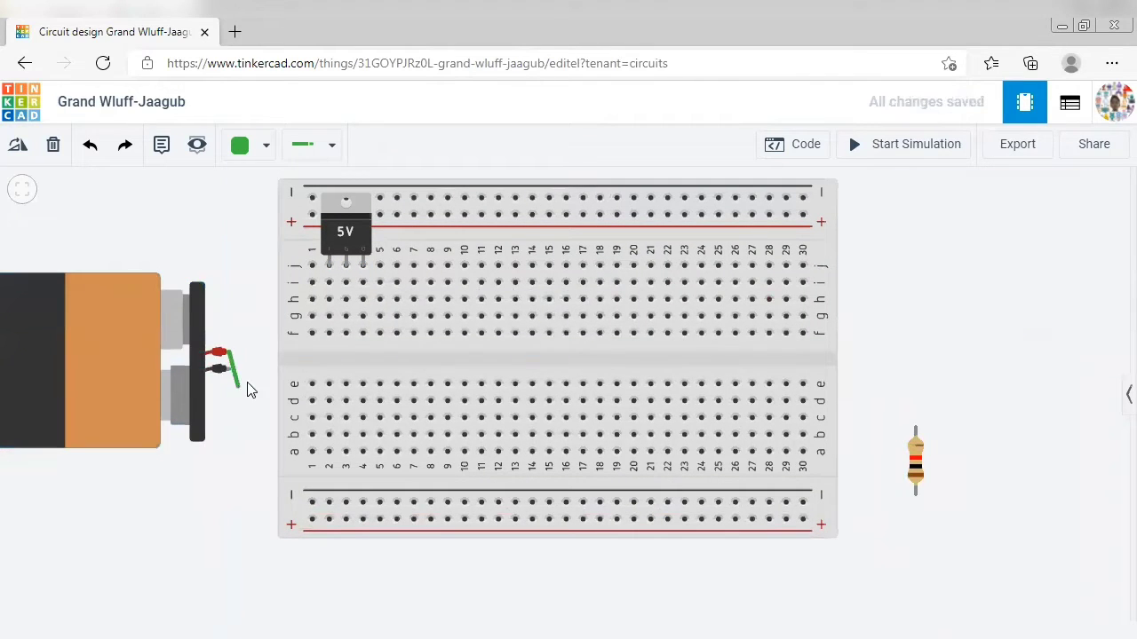
pyautogui.click(327, 283)
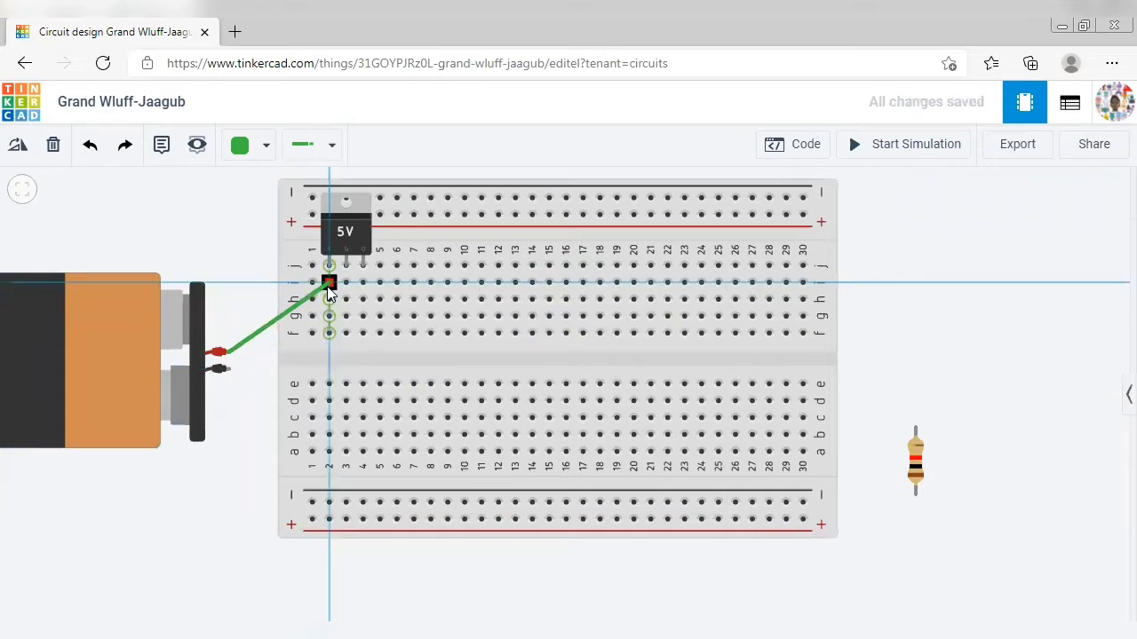
pyautogui.click(223, 369)
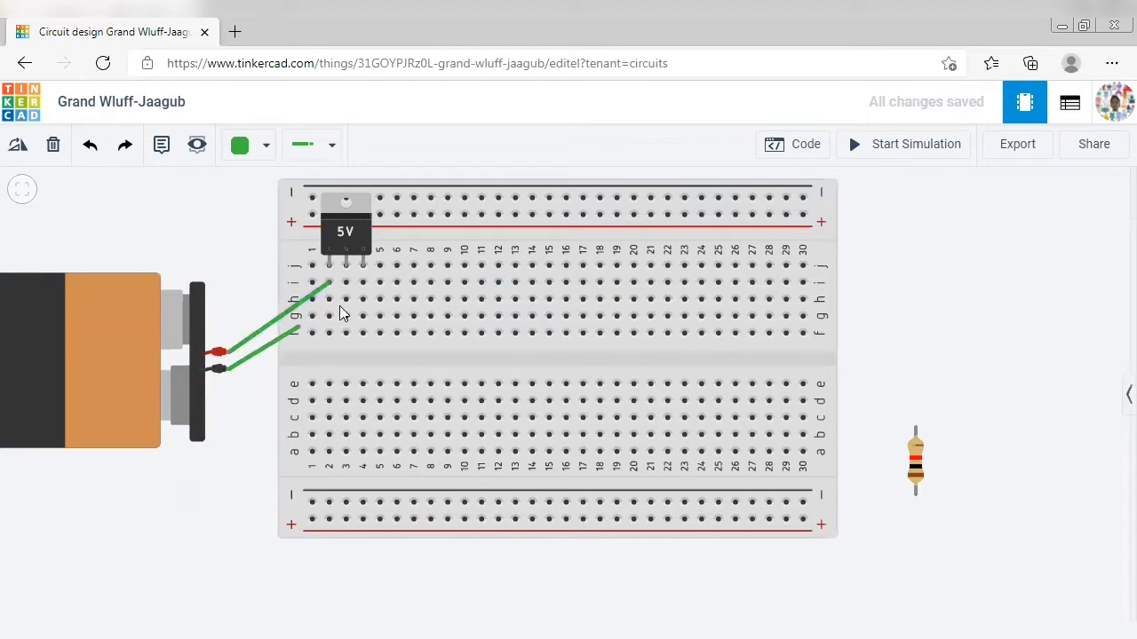
pyautogui.click(345, 282)
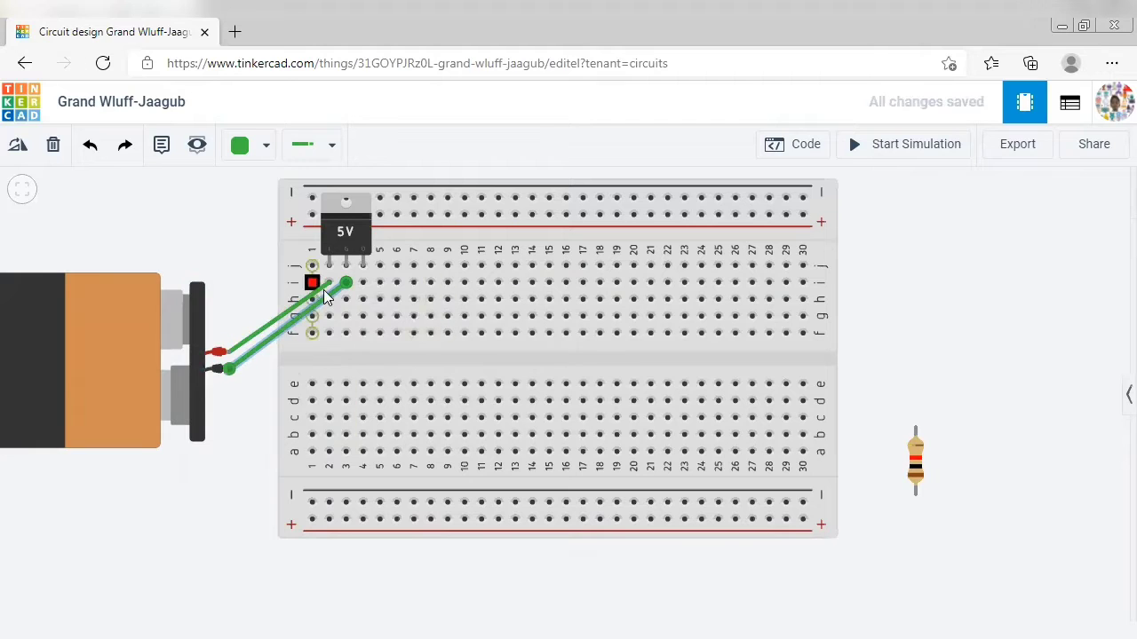
# Step: Connect the regulator's middle pin to the bottom negative rail and its output to the top positive rail
pyautogui.click(345, 300)
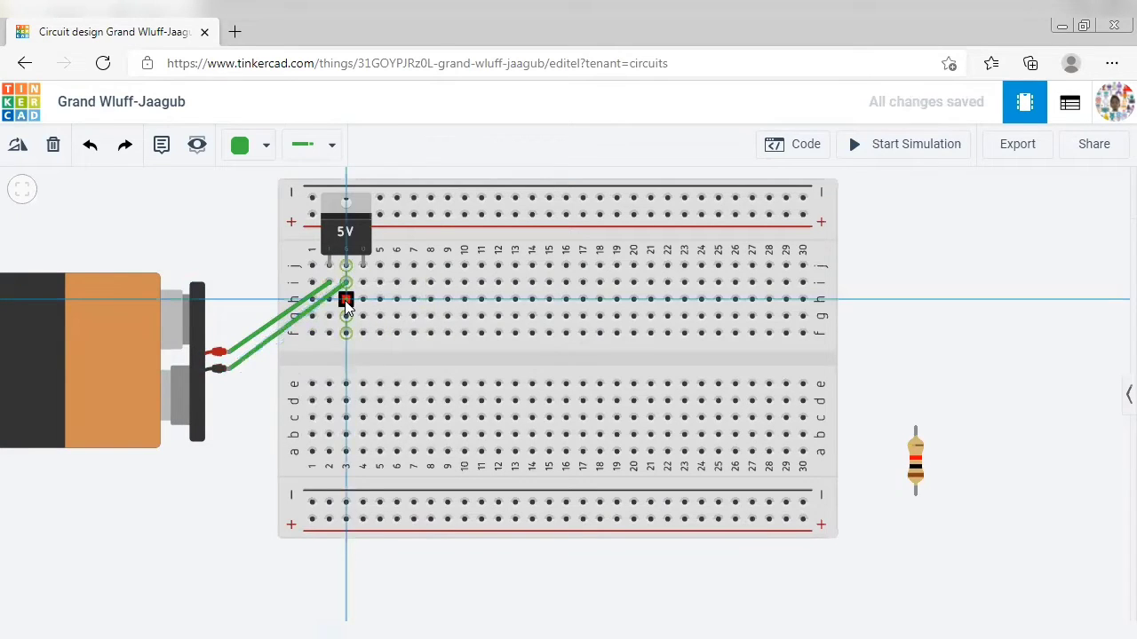
pyautogui.click(345, 503)
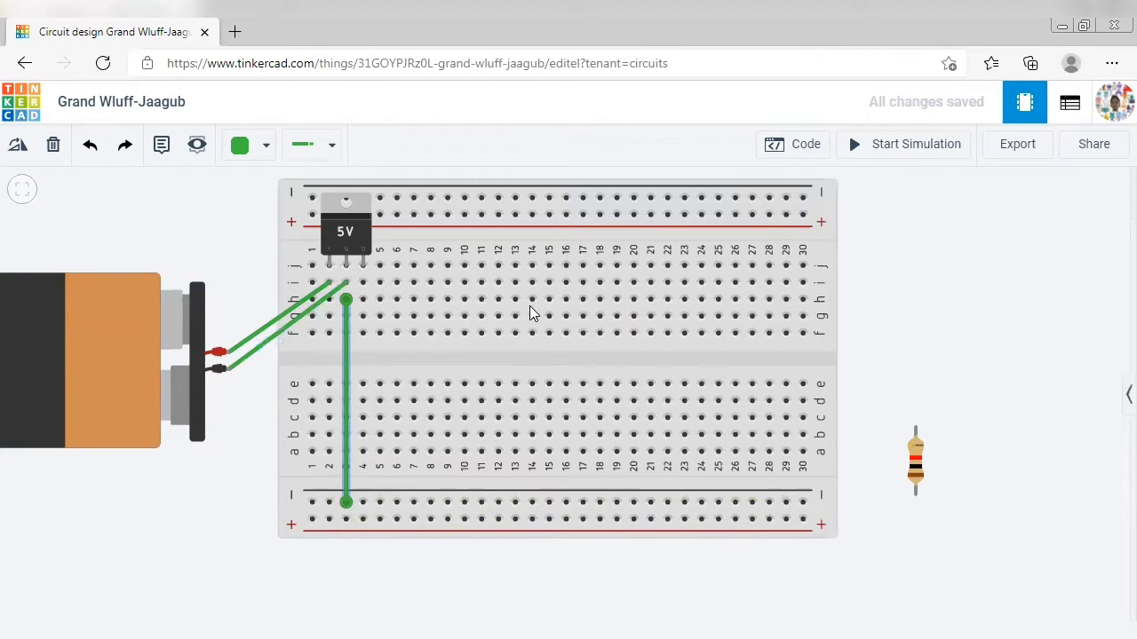
pyautogui.click(362, 283)
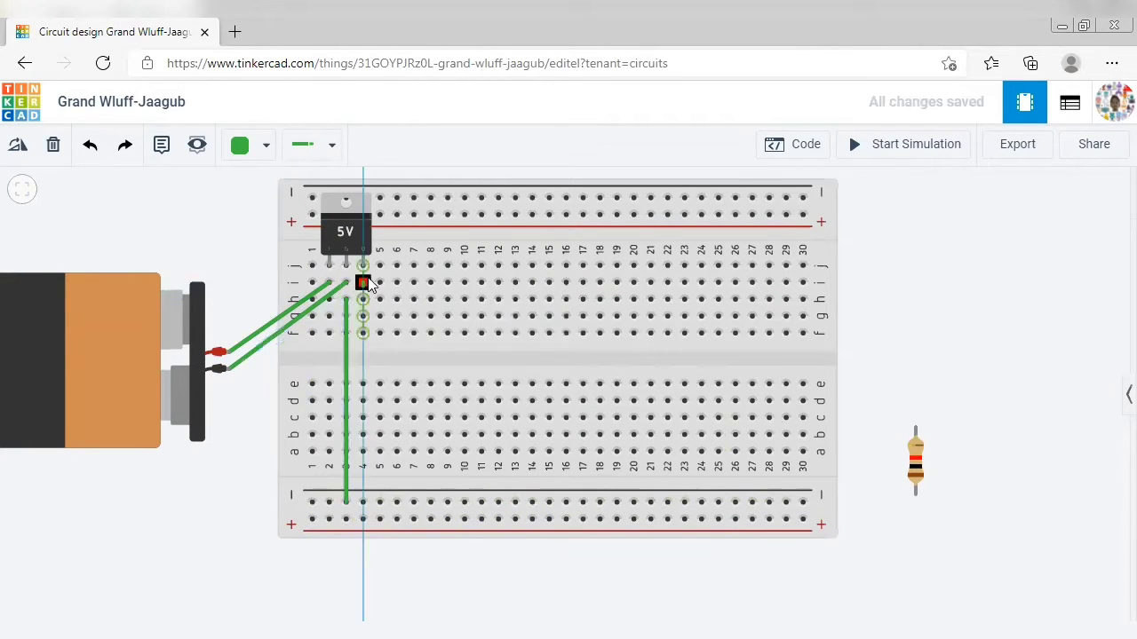
pyautogui.click(413, 215)
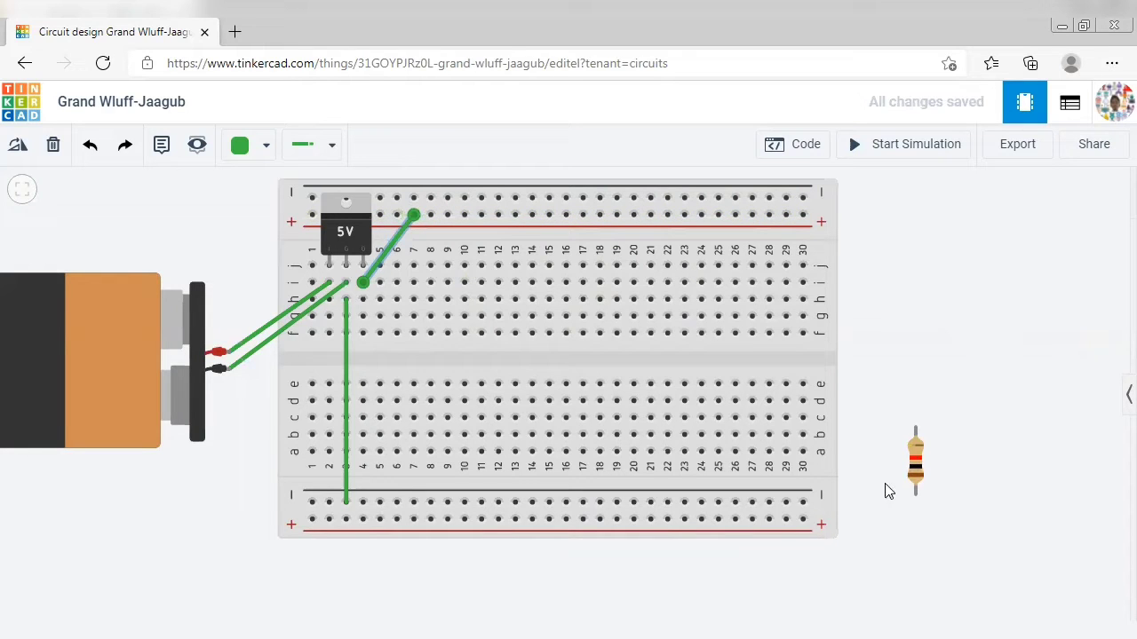
# Step: Position the RGB LED on the breadboard's top rows at column 15
pyautogui.moveTo(1033, 490); pyautogui.dragTo(586, 447, button='middle')
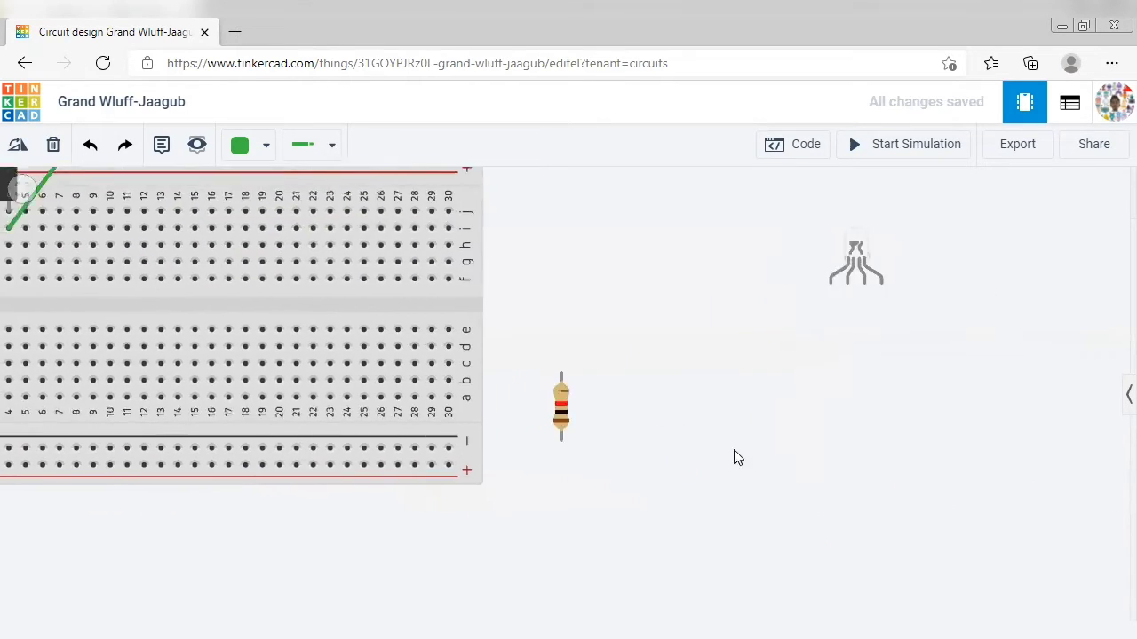
pyautogui.moveTo(733, 458); pyautogui.dragTo(842, 507, button='middle')
pyautogui.moveTo(1019, 305); pyautogui.dragTo(431, 240)
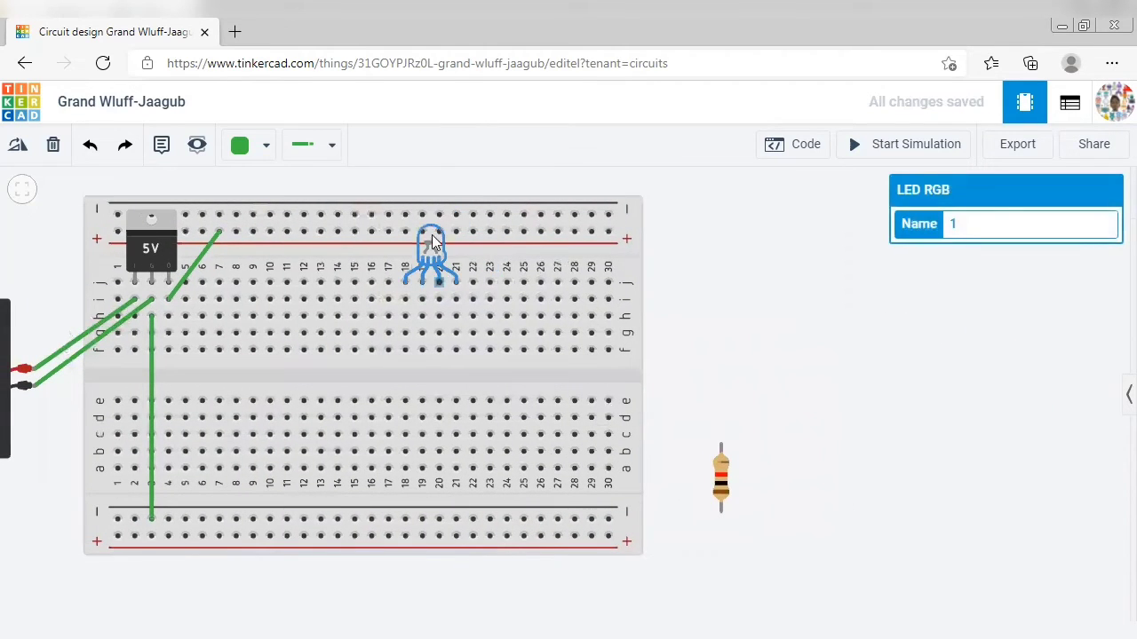
pyautogui.moveTo(806, 436); pyautogui.dragTo(897, 431, button='middle')
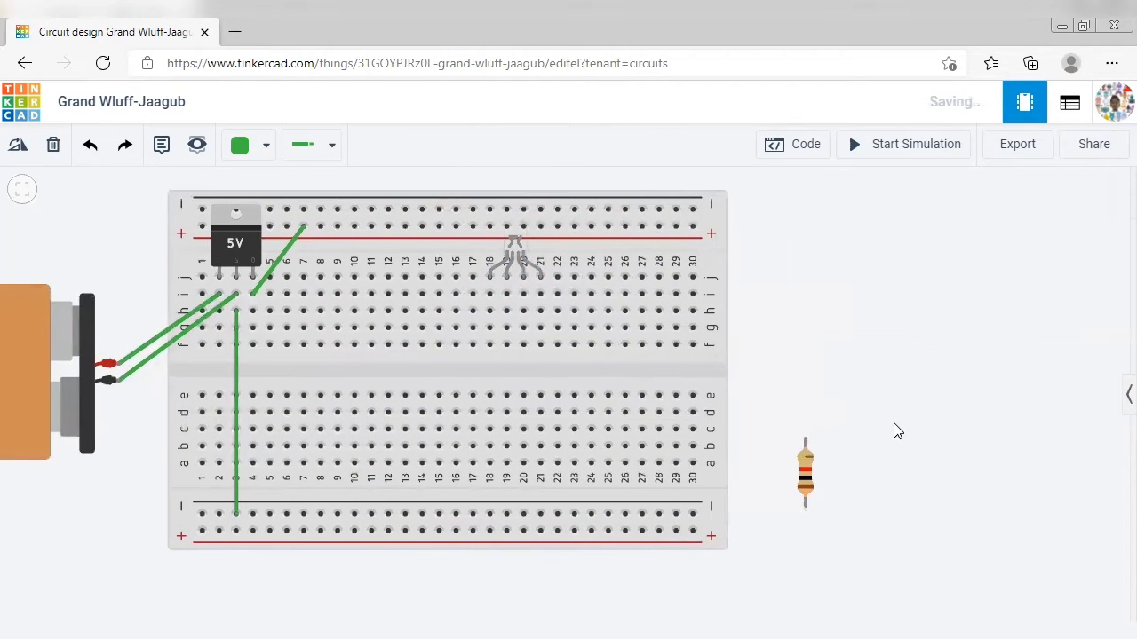
pyautogui.moveTo(521, 252)
pyautogui.mouseDown()
pyautogui.moveTo(431, 275)
pyautogui.moveTo(464, 253)
pyautogui.mouseUp()
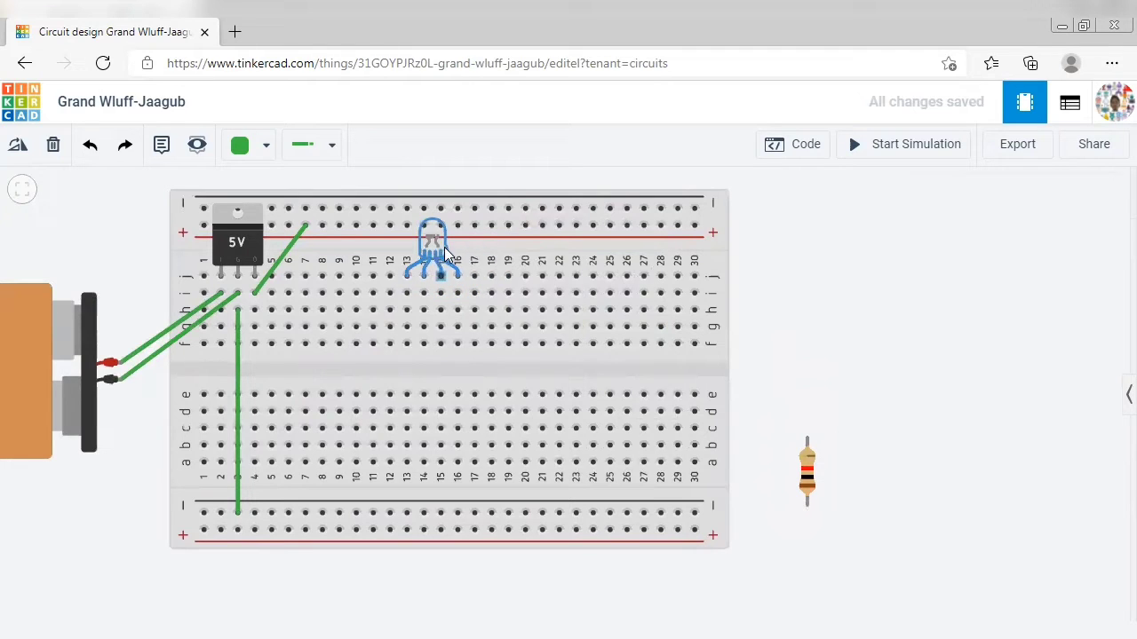
pyautogui.press('Right')
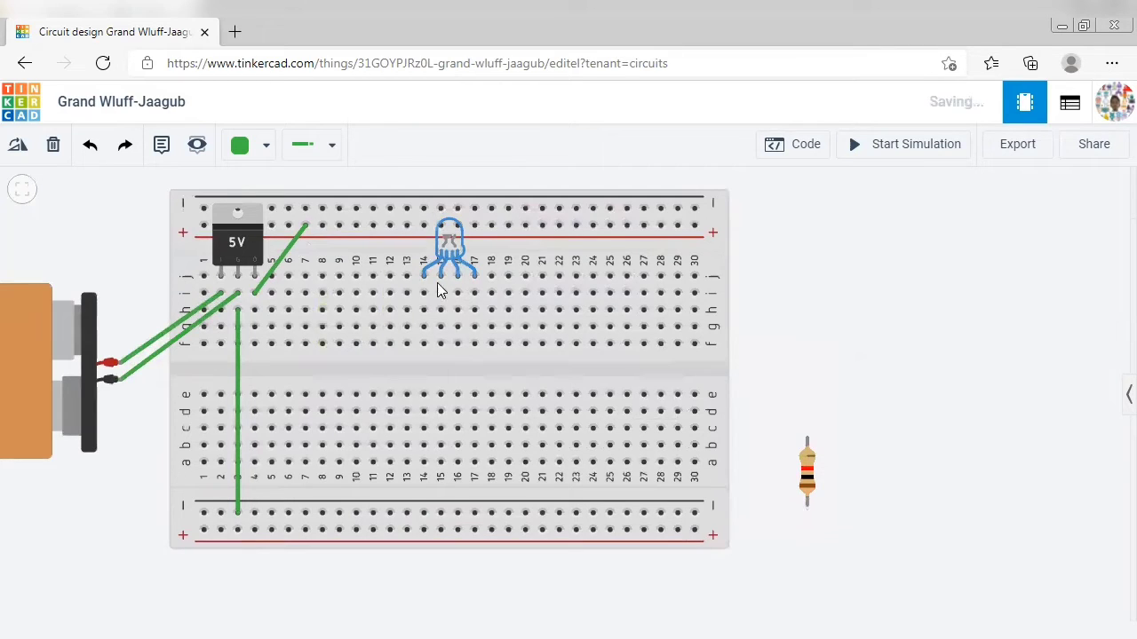
# Step: Place the resistor across the centre gap directly below the RGB LED
pyautogui.click(786, 272)
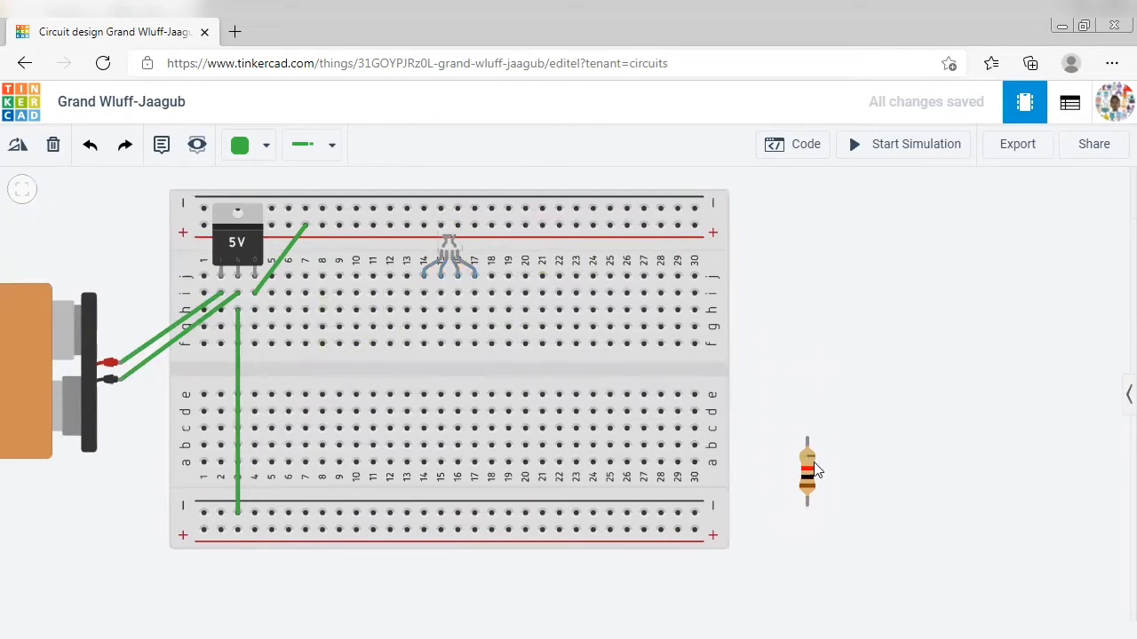
pyautogui.moveTo(817, 471); pyautogui.dragTo(816, 502, button='middle')
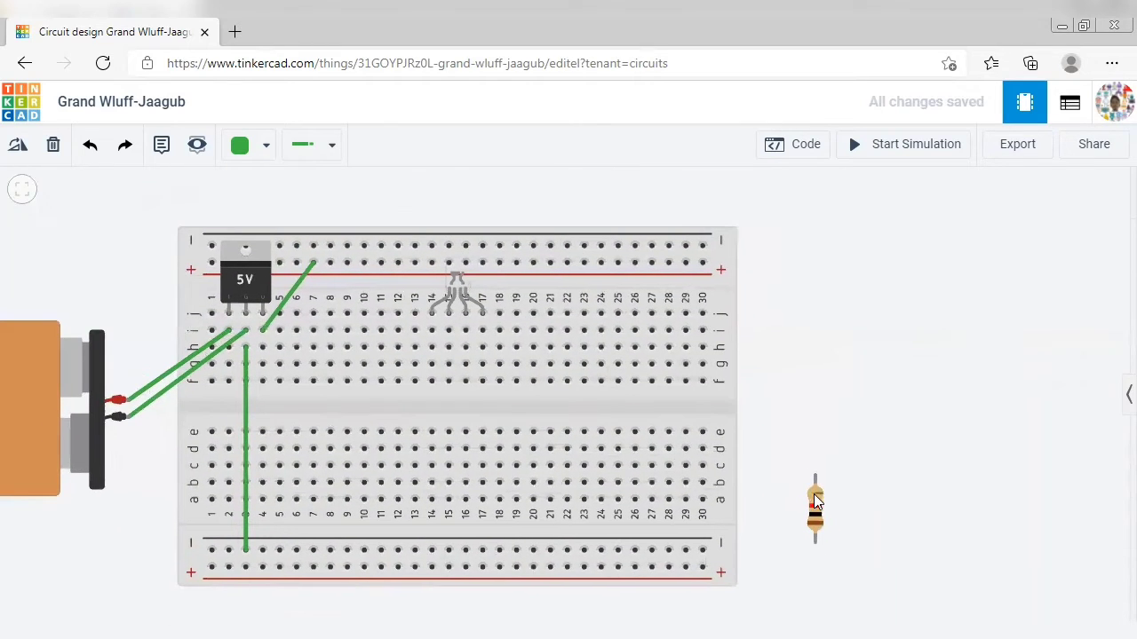
pyautogui.moveTo(815, 502)
pyautogui.mouseDown()
pyautogui.moveTo(447, 361)
pyautogui.moveTo(449, 393)
pyautogui.mouseUp()
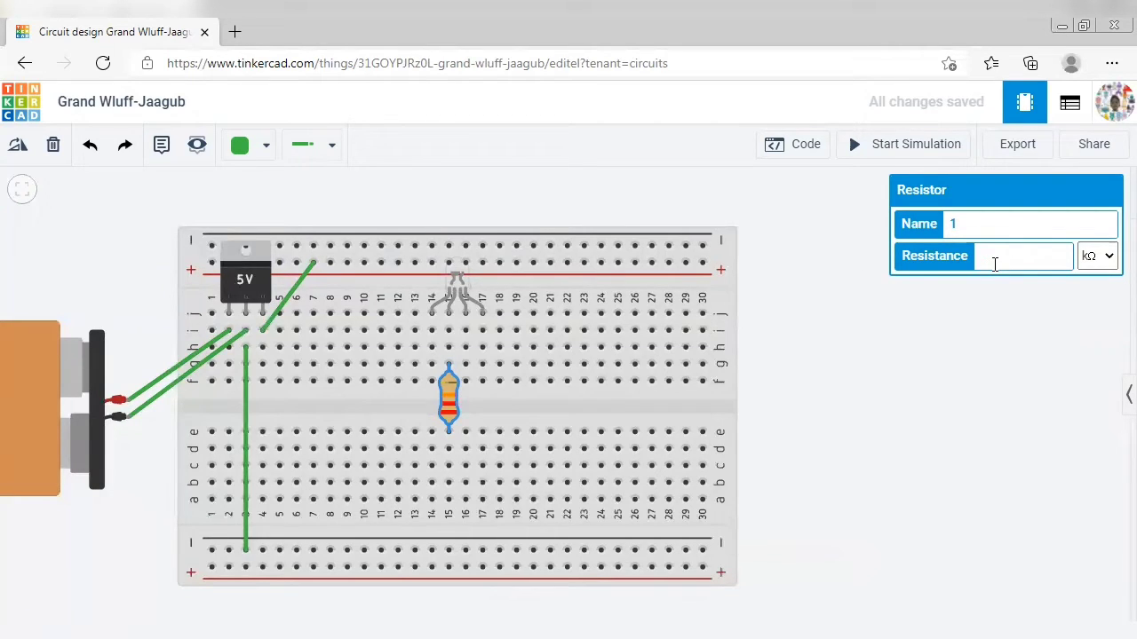
# Step: Make the resistor 220 Ω by switching its resistance unit from kΩ to Ω
pyautogui.write('220')
pyautogui.click(1111, 257)
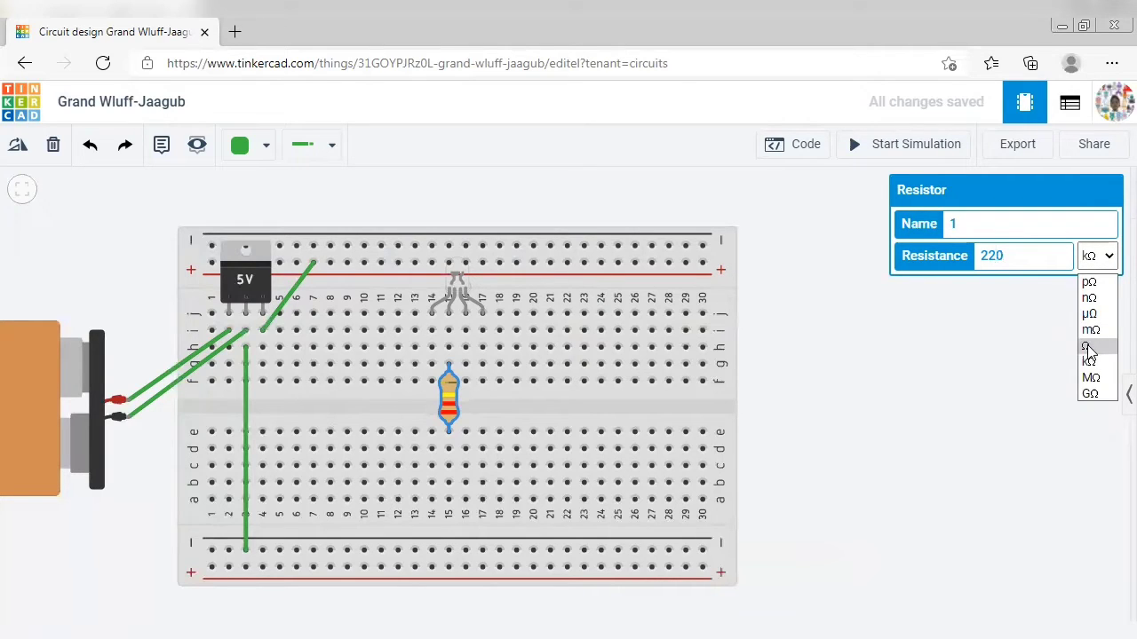
pyautogui.click(1088, 346)
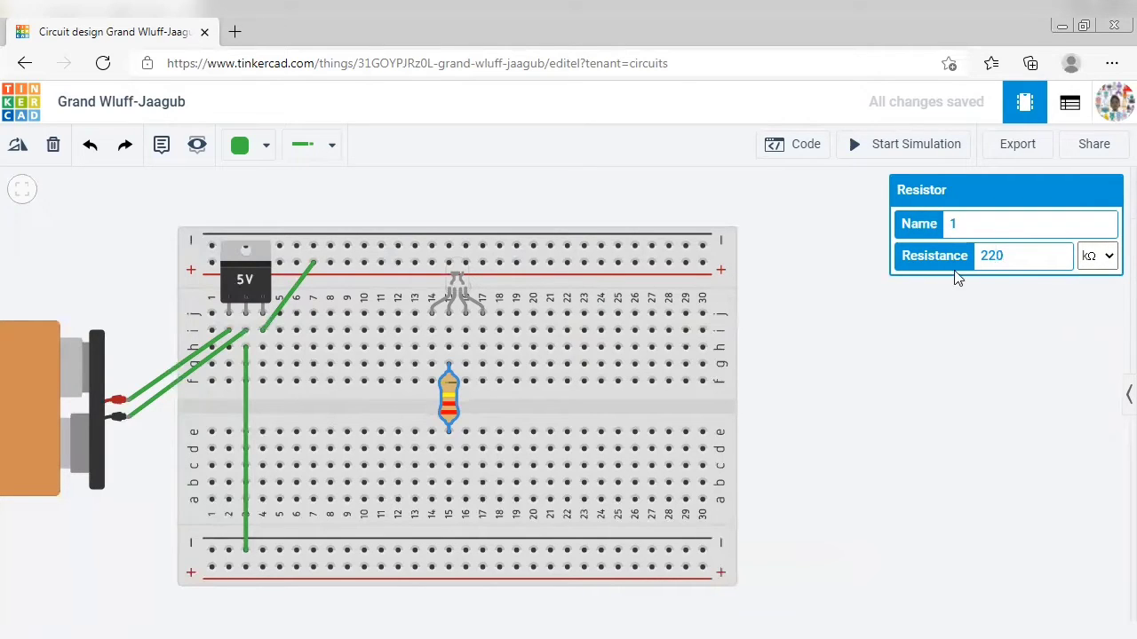
pyautogui.click(802, 493)
# Step: Place a slide switch on the breadboard near column 25 and start a wire from the LED's leg
pyautogui.click(1127, 394)
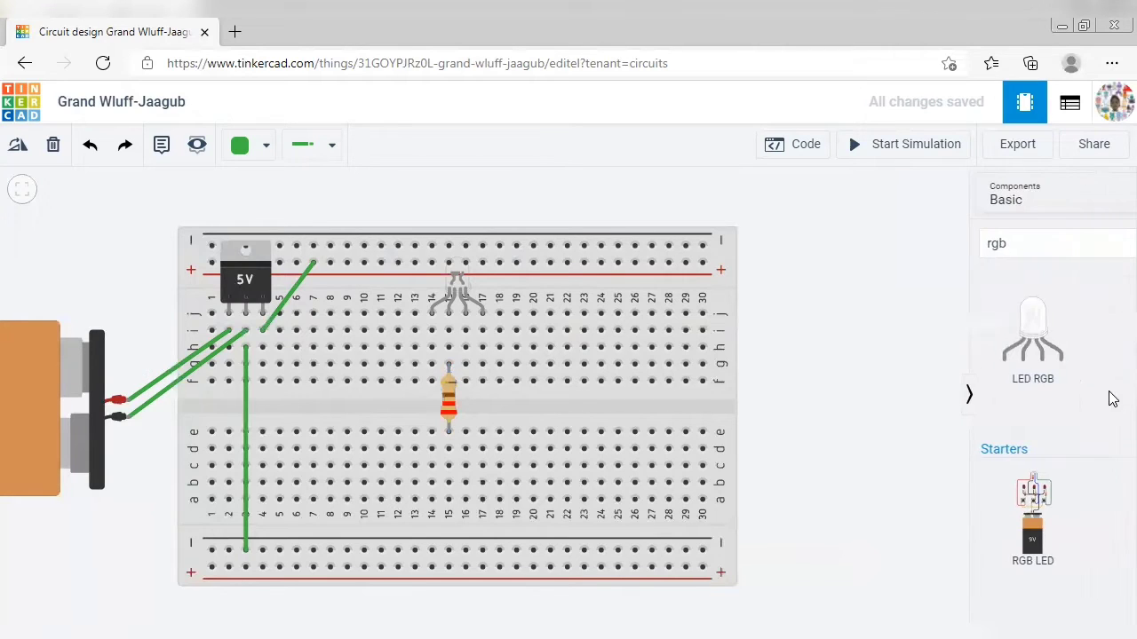
pyautogui.click(1110, 243)
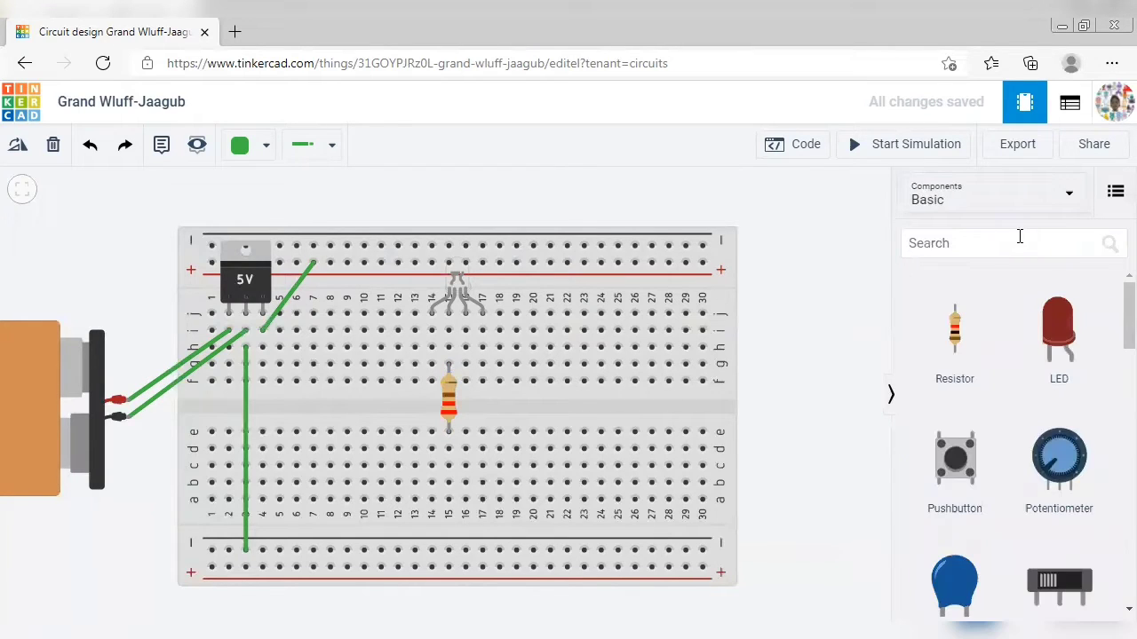
pyautogui.click(1017, 236)
pyautogui.moveTo(1059, 579)
pyautogui.mouseDown()
pyautogui.moveTo(620, 362)
pyautogui.moveTo(638, 373)
pyautogui.mouseUp()
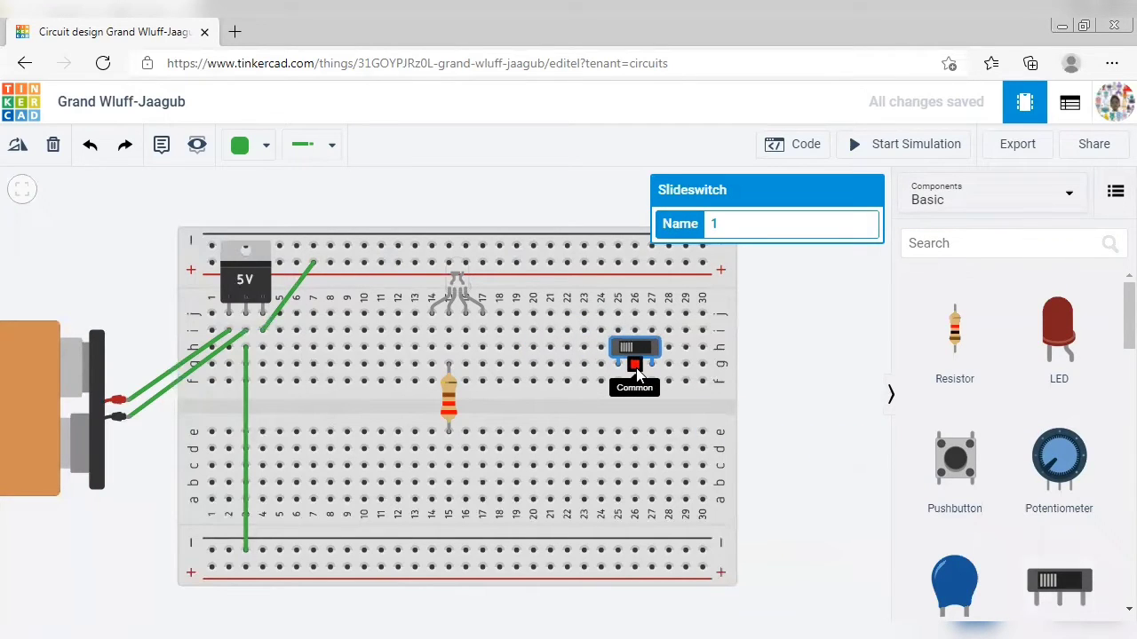
pyautogui.click(893, 396)
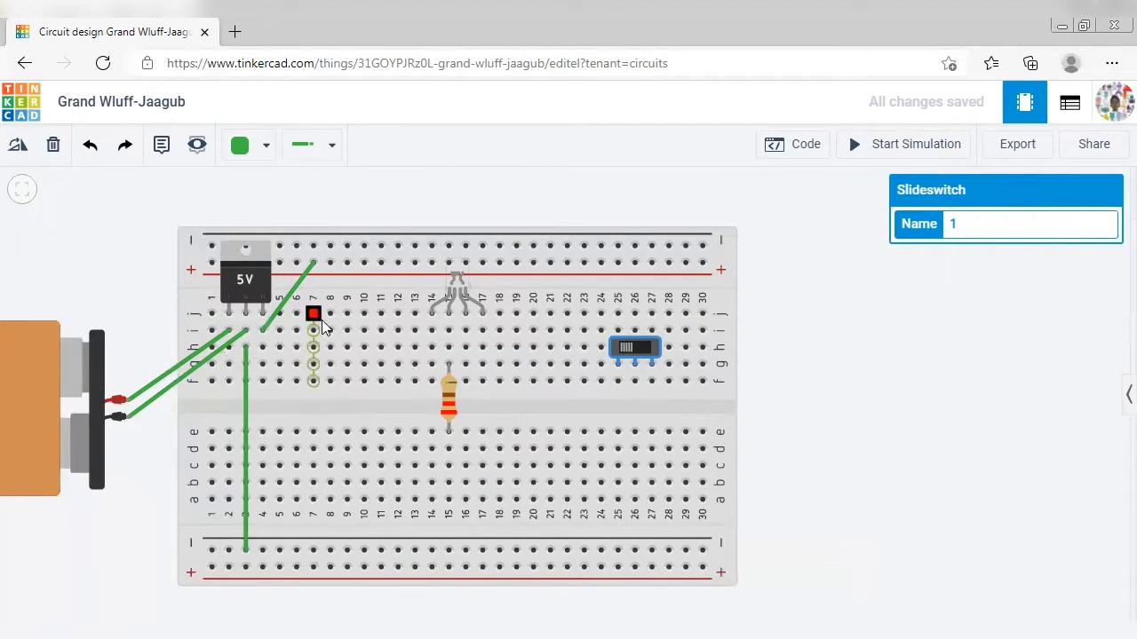
pyautogui.click(432, 330)
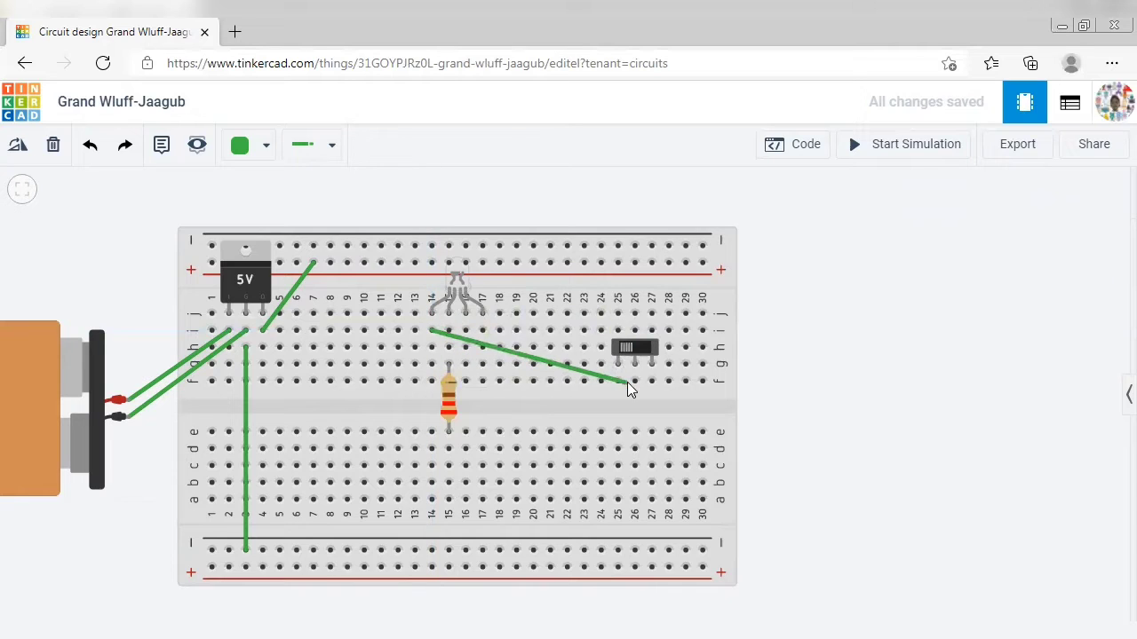
# Step: Route the LED wire to the slide switch, and the switch's other pin to the top positive rail
pyautogui.click(721, 309)
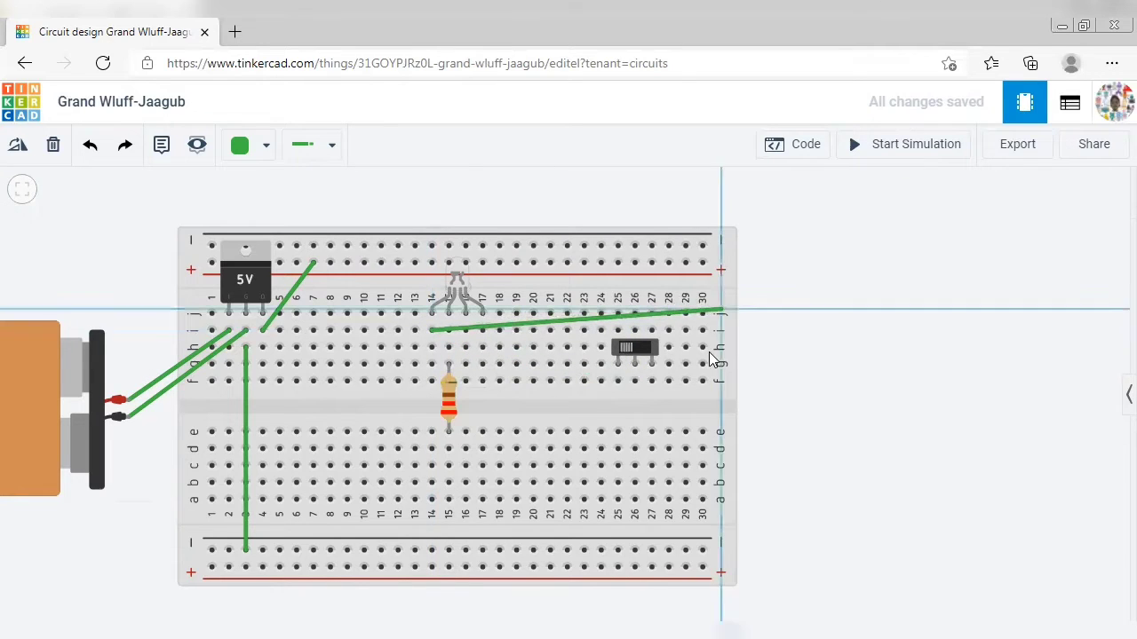
pyautogui.click(634, 382)
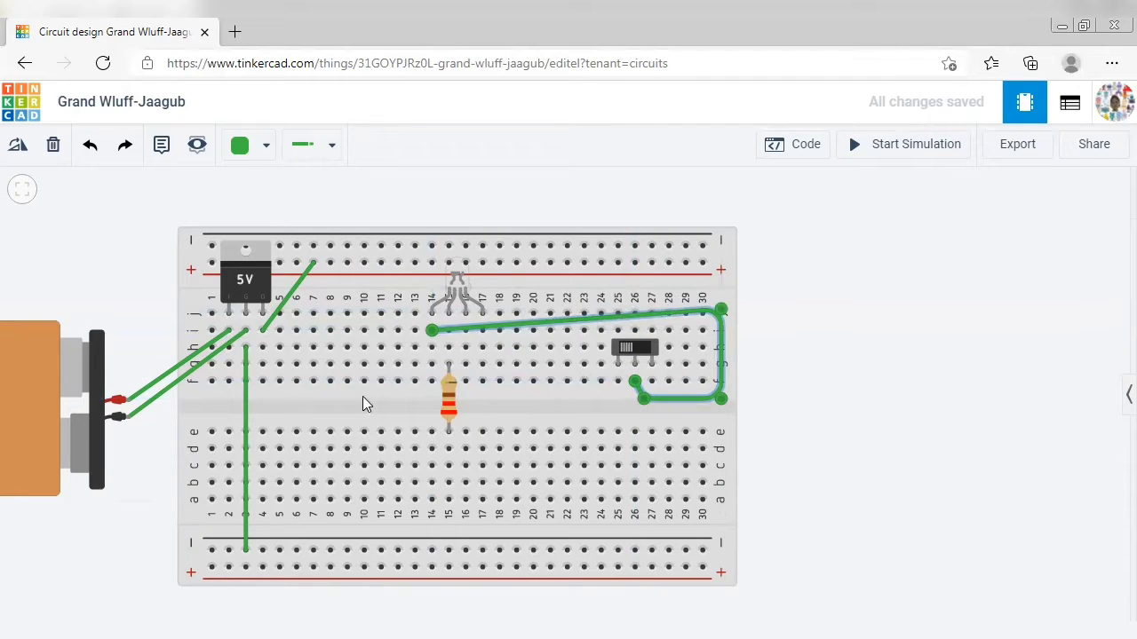
pyautogui.click(618, 383)
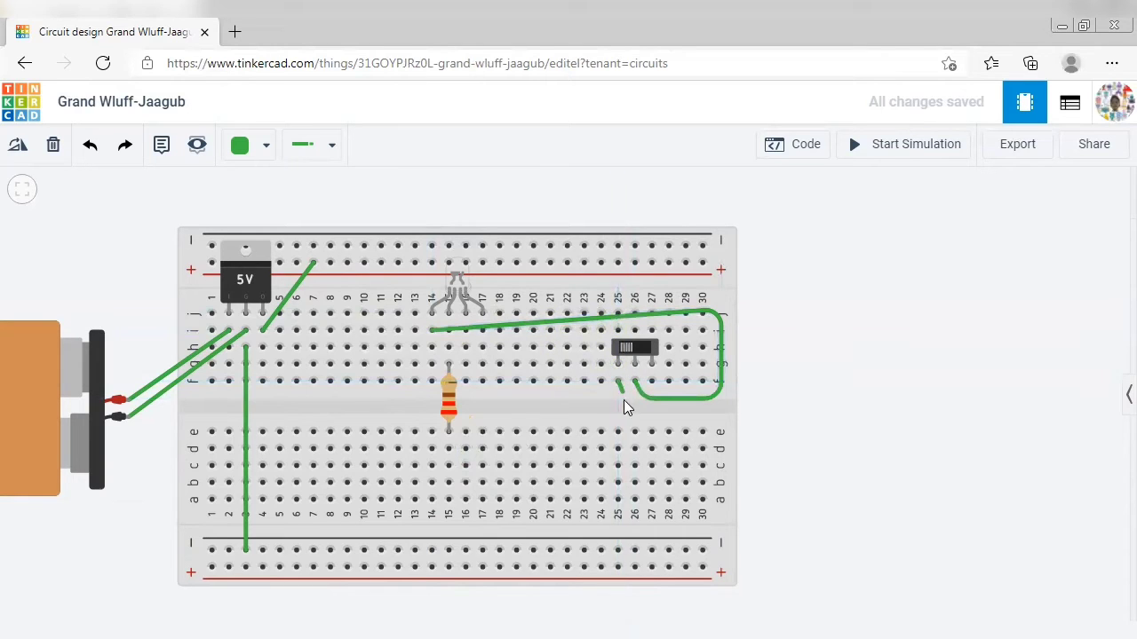
pyautogui.click(616, 410)
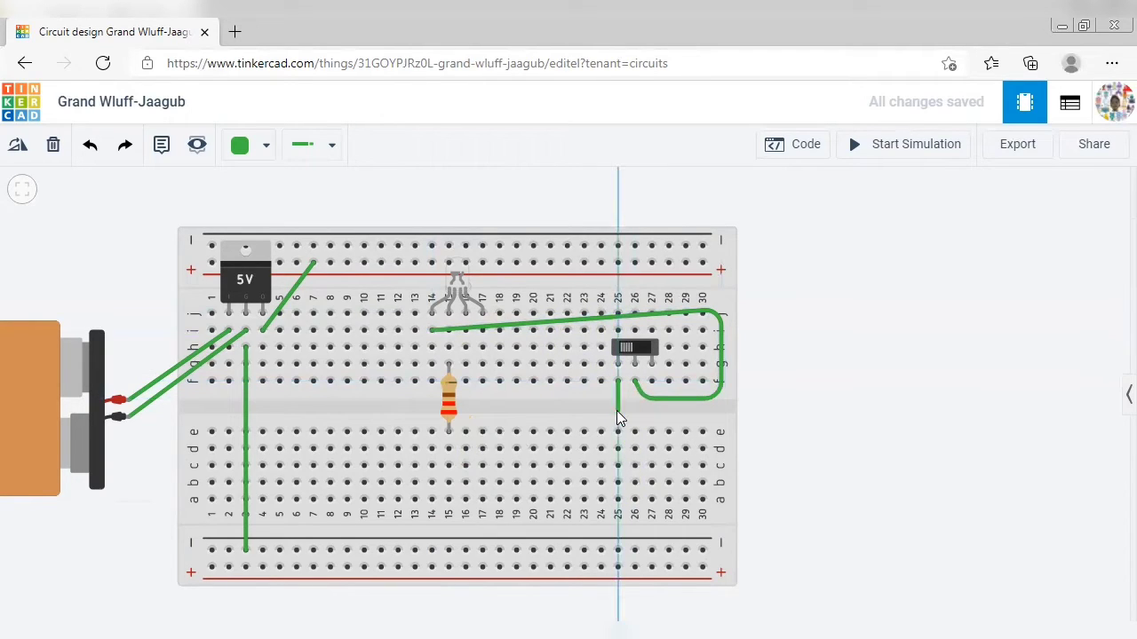
pyautogui.click(439, 533)
pyautogui.click(278, 527)
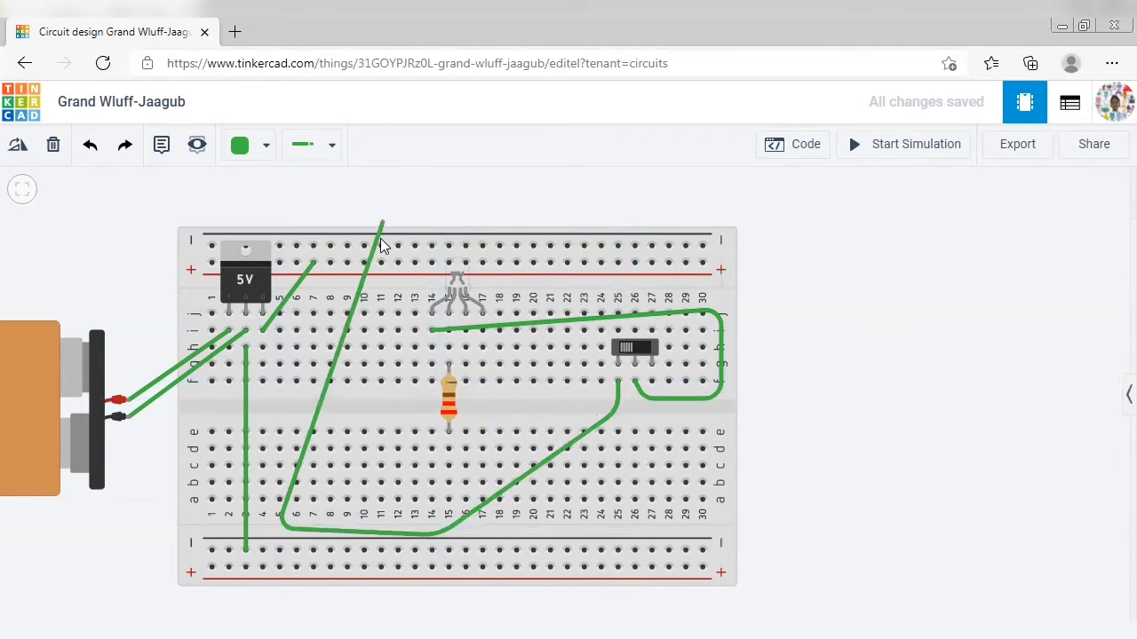
pyautogui.click(346, 263)
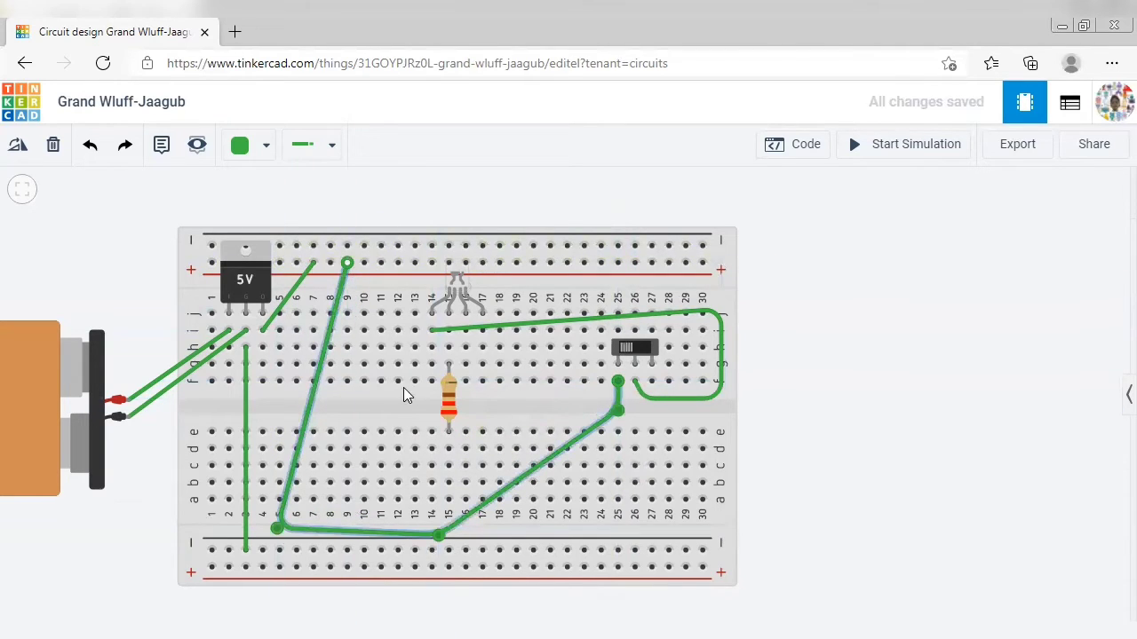
# Step: Connect the resistor's column-15 end to the bottom power rail
pyautogui.click(448, 450)
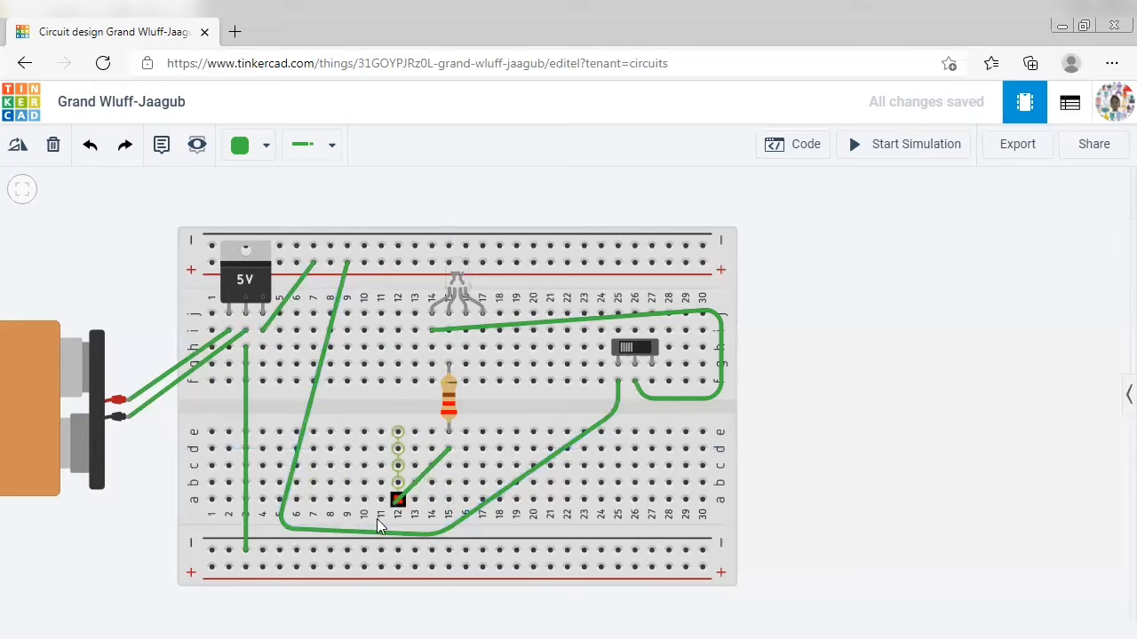
pyautogui.click(330, 551)
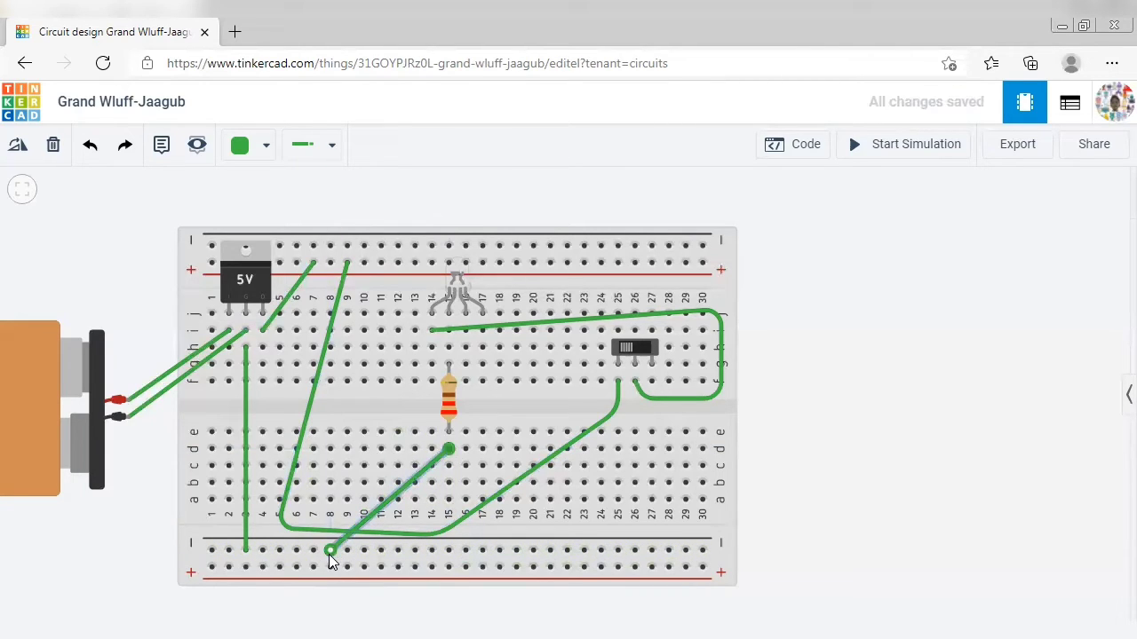
pyautogui.click(945, 389)
# Step: Run the simulation and toggle the slide switch to light the LED red
pyautogui.click(940, 153)
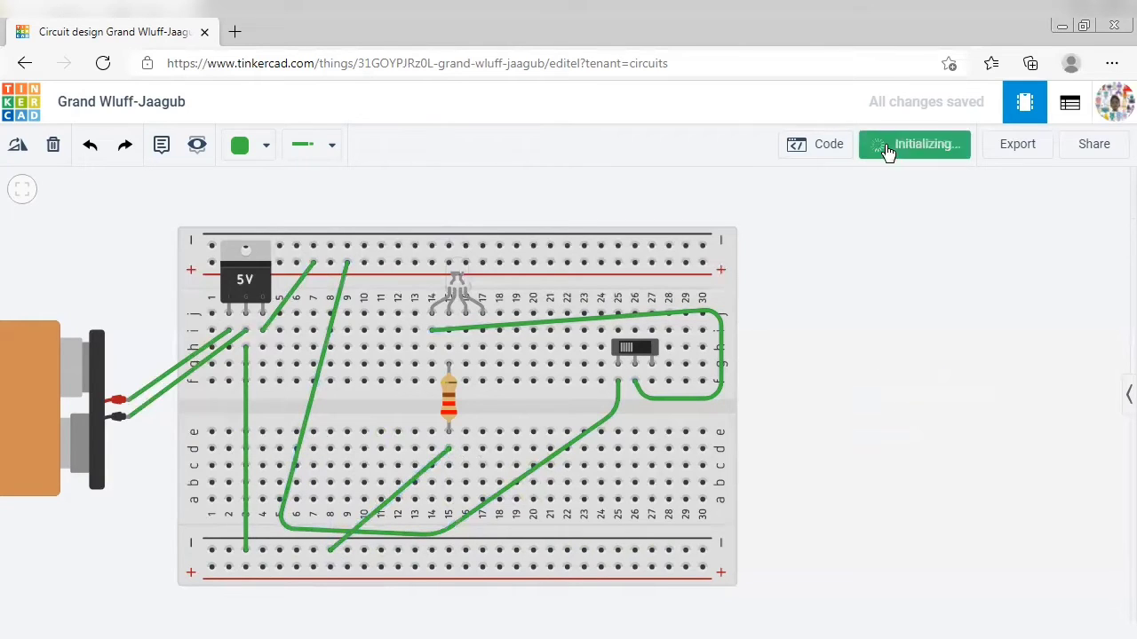
pyautogui.click(627, 349)
pyautogui.click(627, 350)
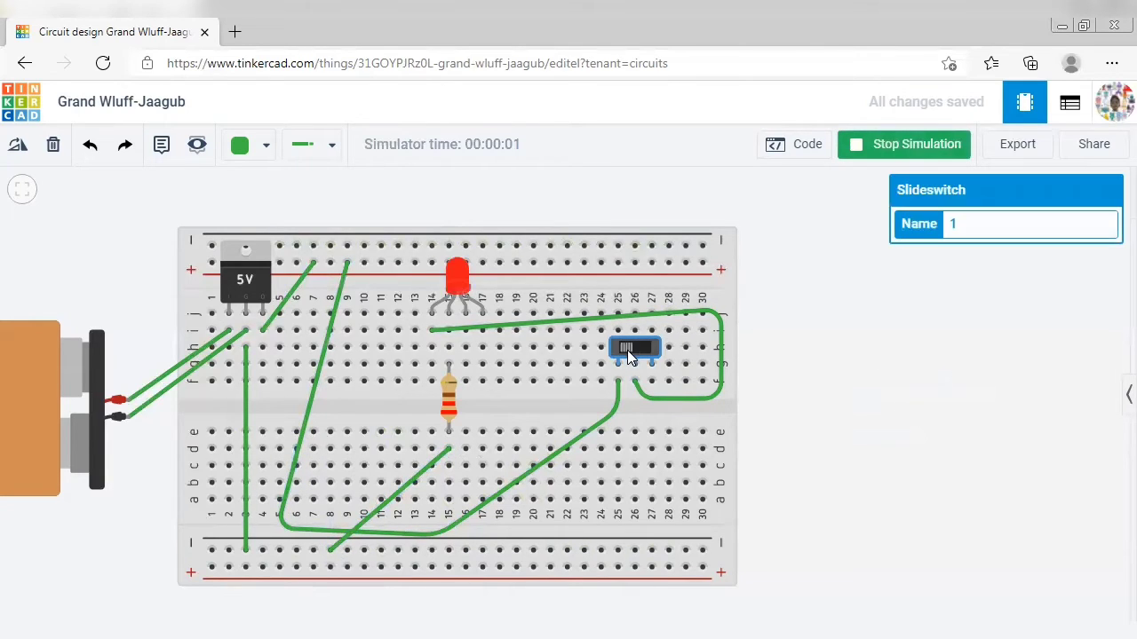
pyautogui.click(854, 150)
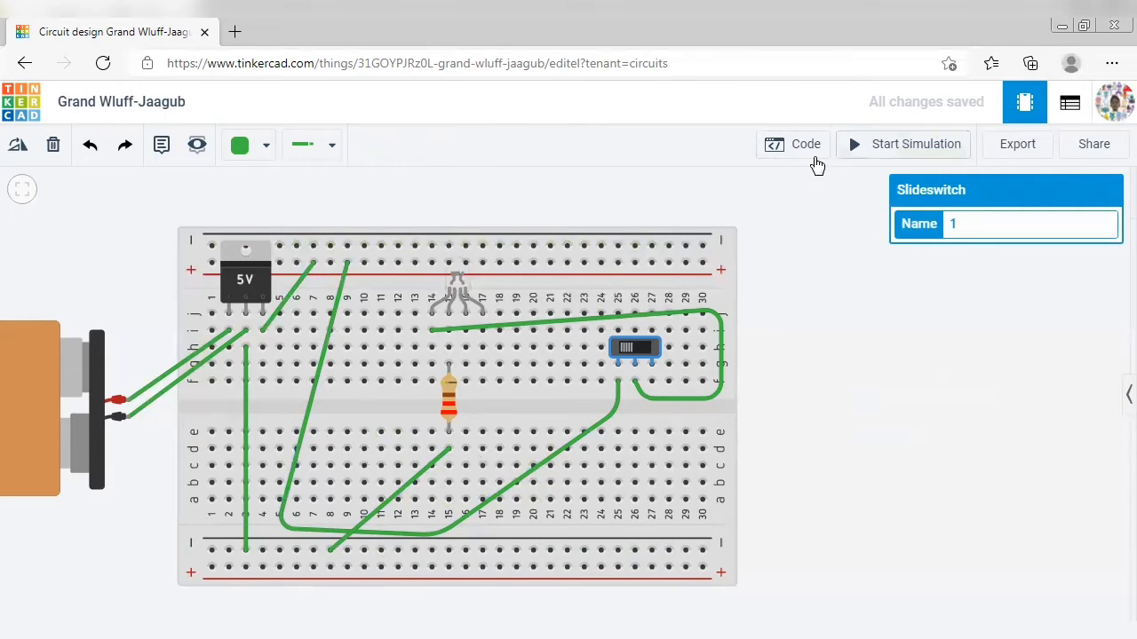
# Step: Move the LED signal wire's end to column 16 and simulate to show blue
pyautogui.click(473, 327)
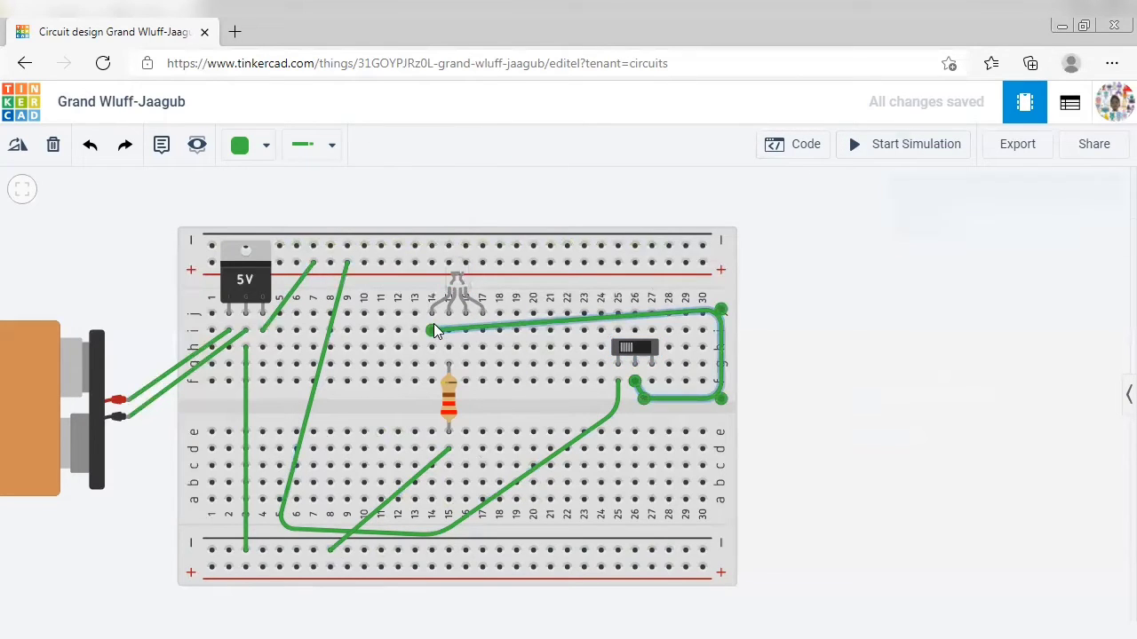
pyautogui.moveTo(432, 331)
pyautogui.mouseDown()
pyautogui.moveTo(473, 335)
pyautogui.moveTo(465, 331)
pyautogui.mouseUp()
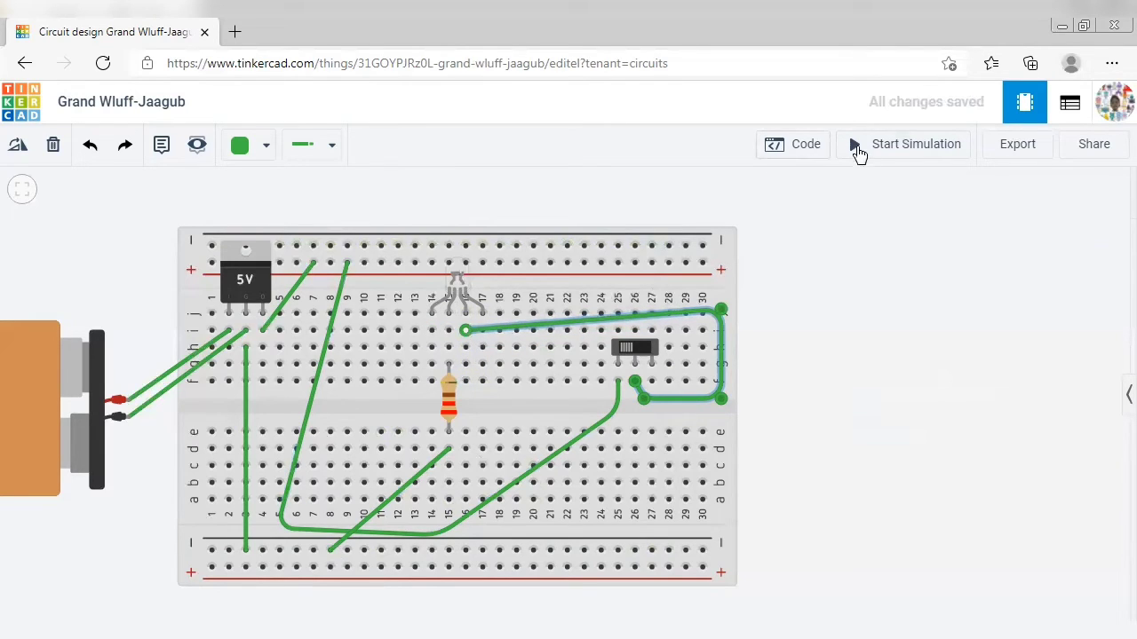
pyautogui.click(853, 144)
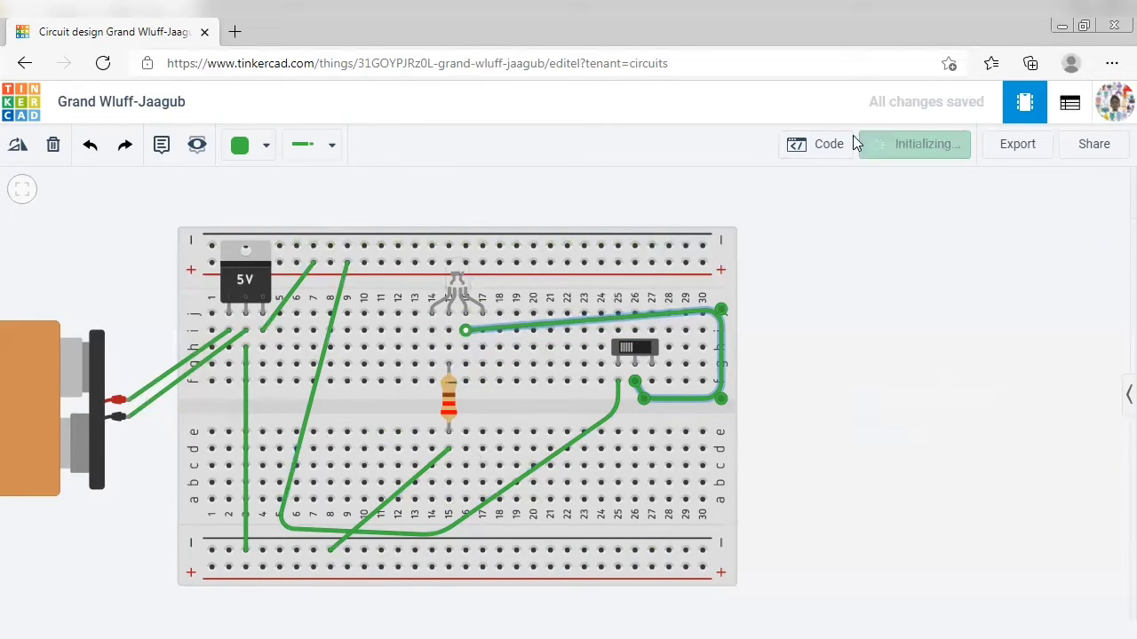
pyautogui.click(646, 347)
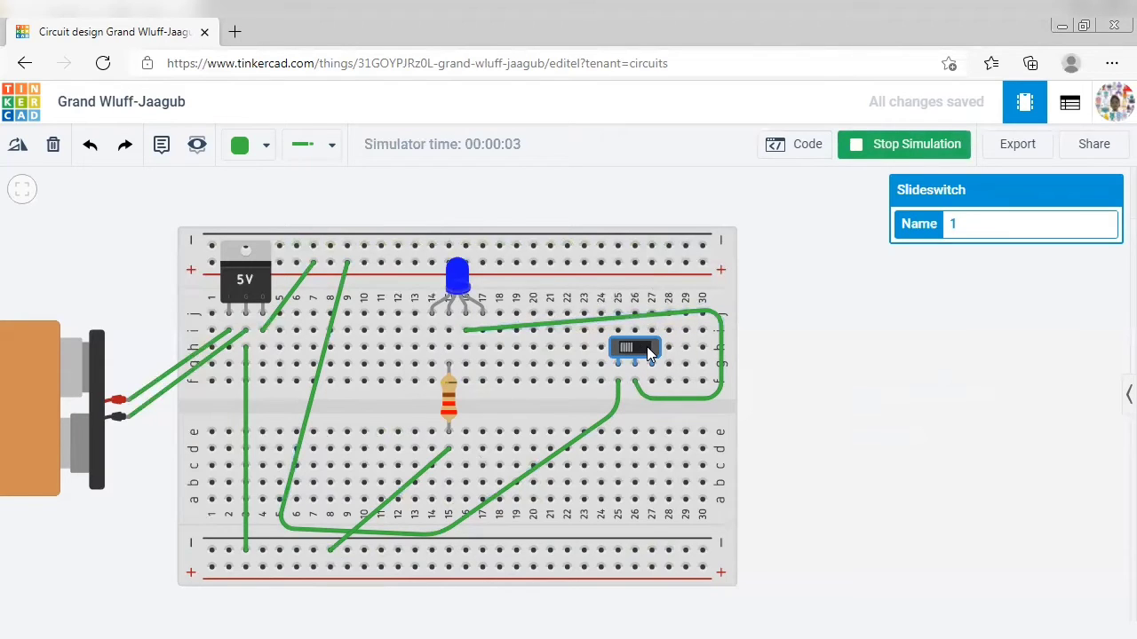
pyautogui.click(877, 154)
# Step: Move the wire to column 17, simulate to show green, then raise the switch to the top row
pyautogui.click(467, 328)
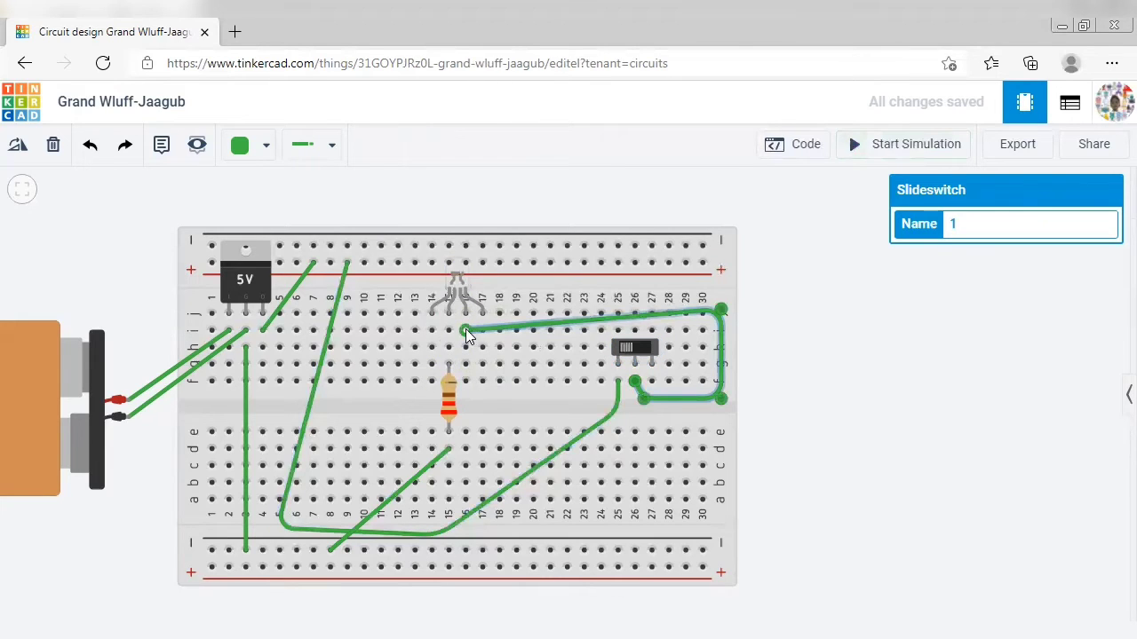
pyautogui.moveTo(466, 329); pyautogui.dragTo(482, 331)
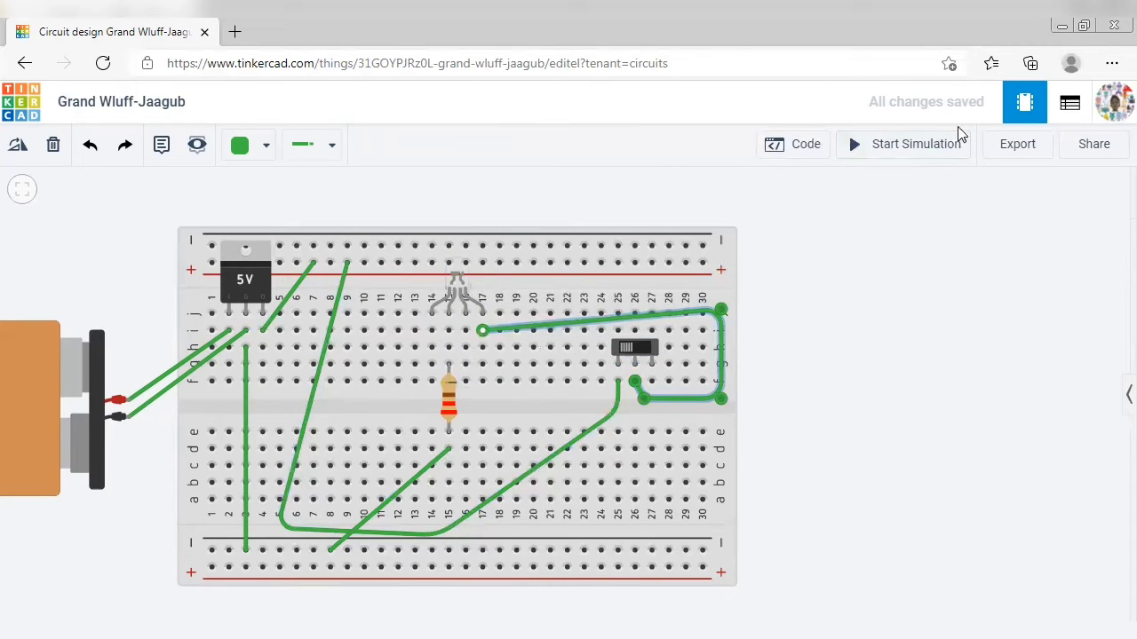
pyautogui.click(915, 144)
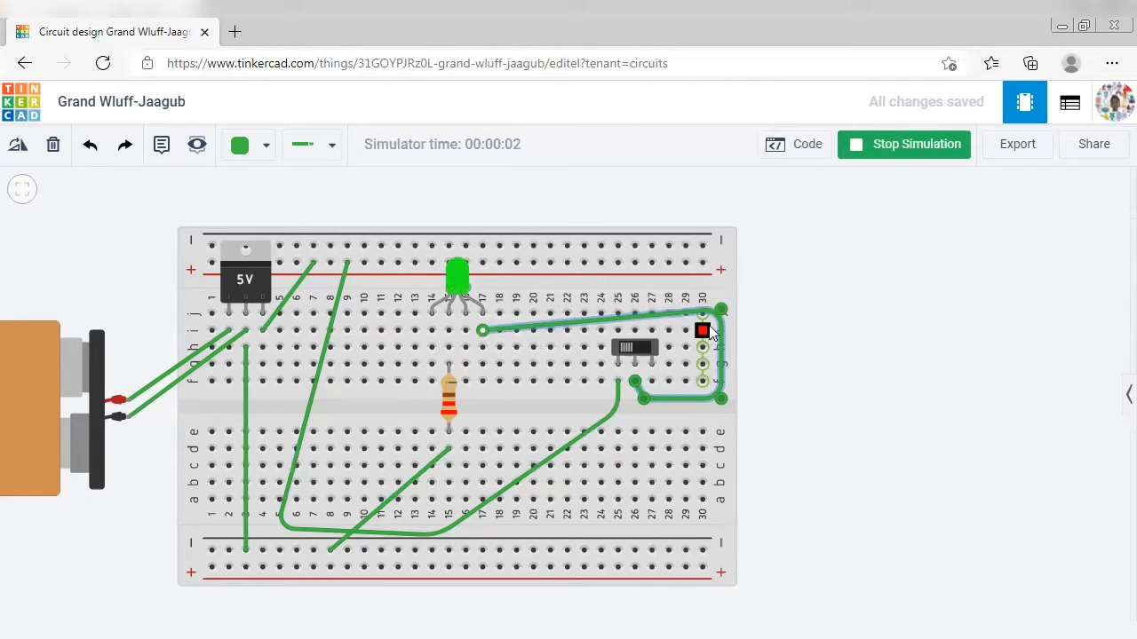
pyautogui.click(864, 154)
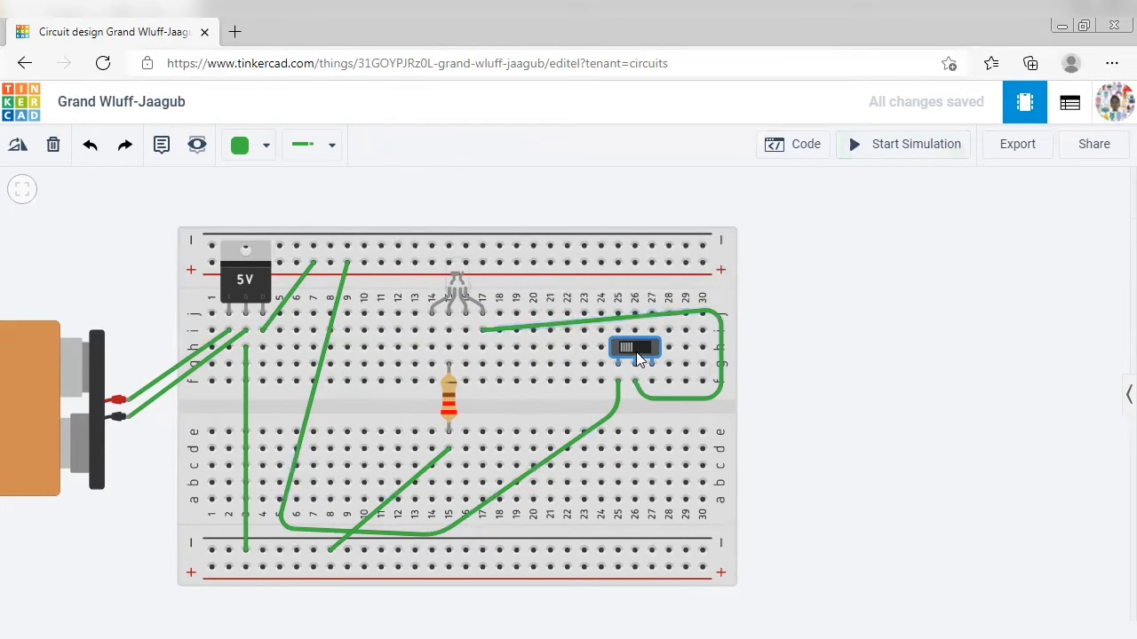
pyautogui.moveTo(636, 352); pyautogui.dragTo(637, 314)
# Step: Add a second wire from LED column 14 to switch column 26 and simulate the mixed colour
pyautogui.click(431, 331)
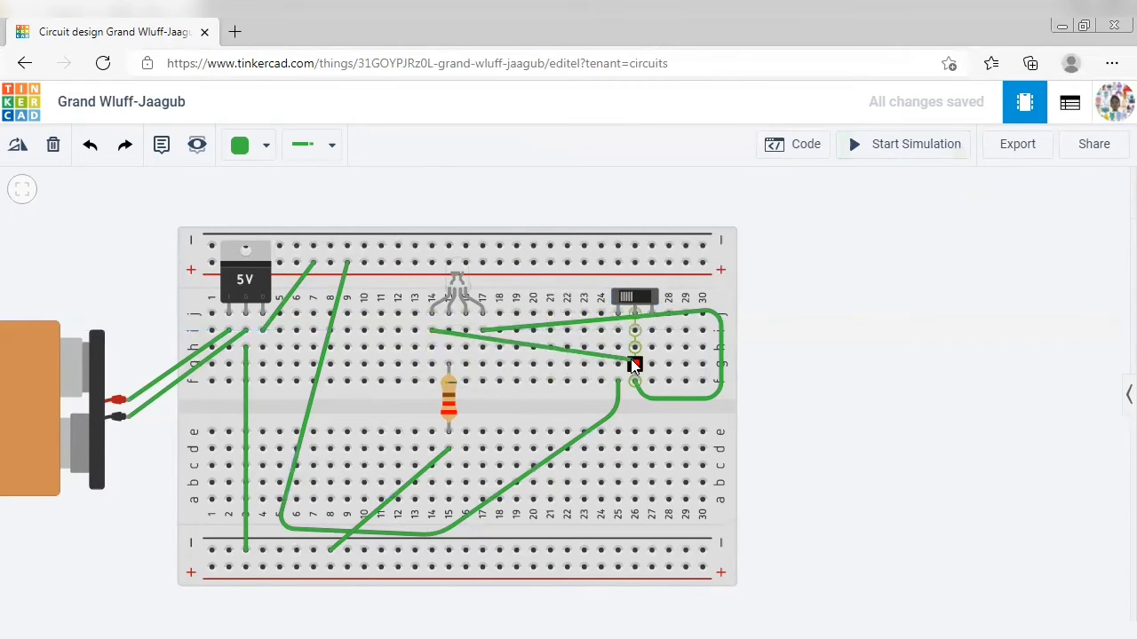
pyautogui.click(633, 363)
pyautogui.click(853, 149)
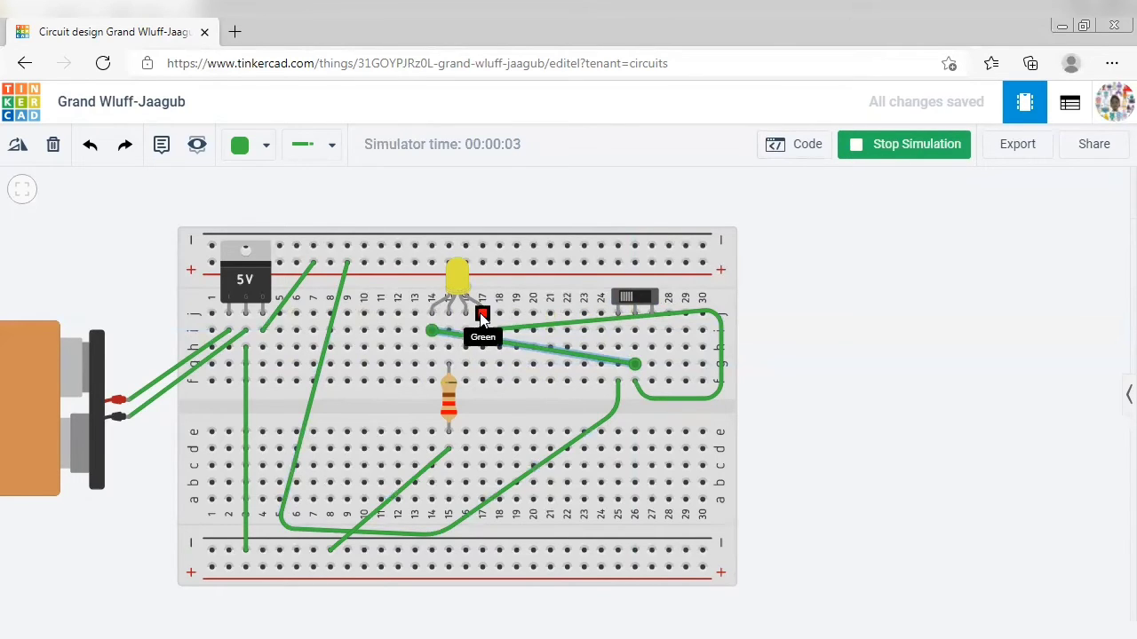
pyautogui.click(875, 149)
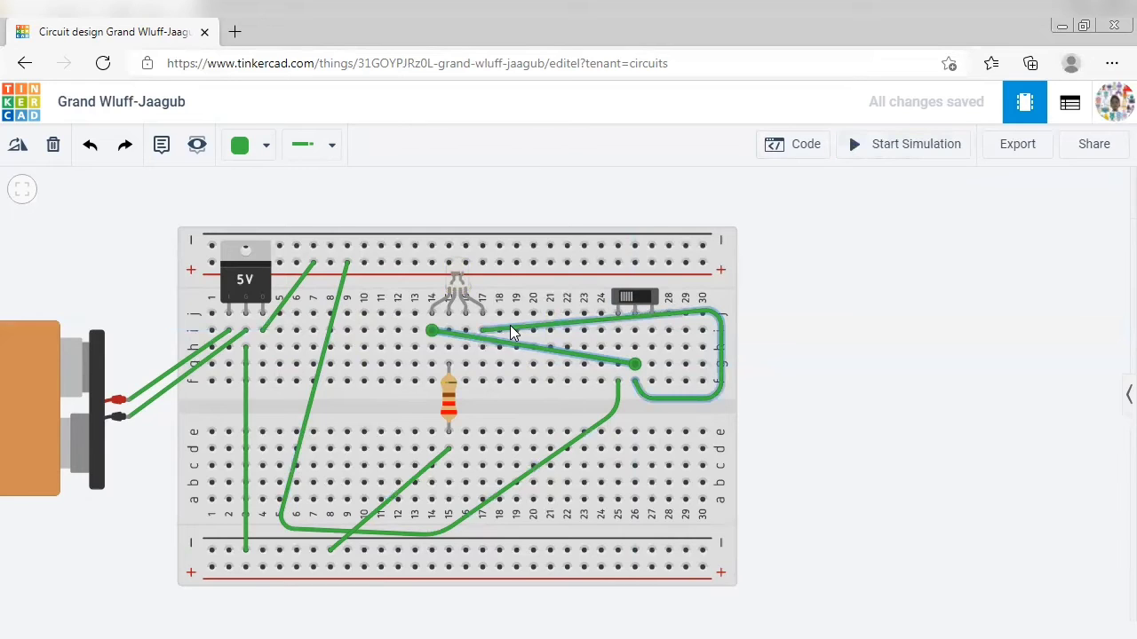
# Step: Move the second wire's end to column 16 and simulate to show magenta
pyautogui.click(491, 327)
pyautogui.moveTo(483, 333); pyautogui.dragTo(465, 352)
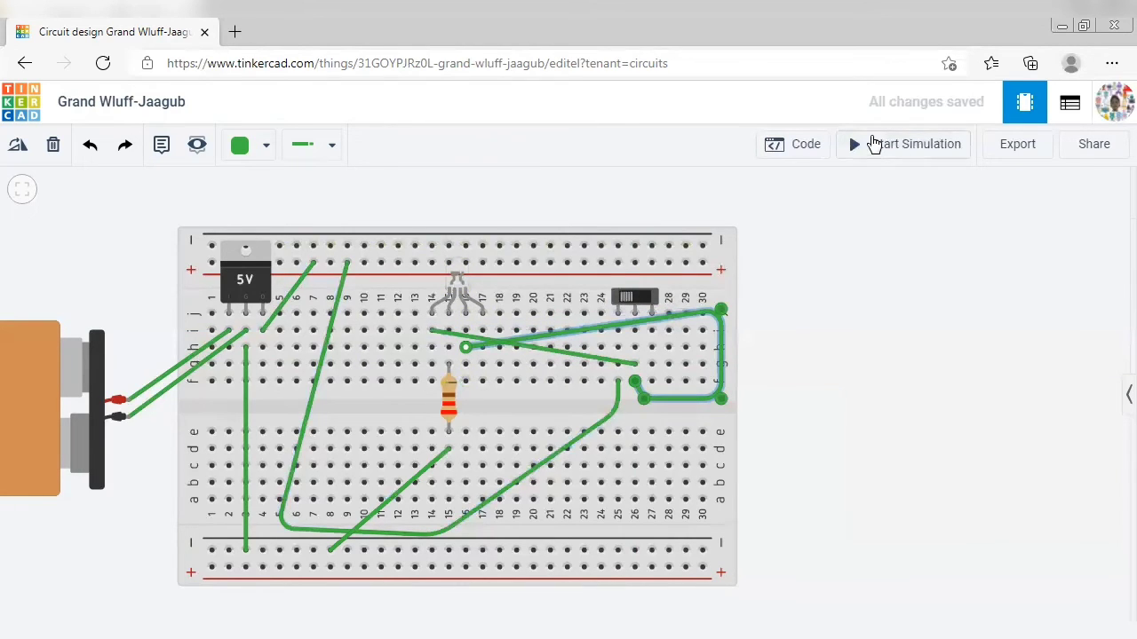
pyautogui.click(875, 145)
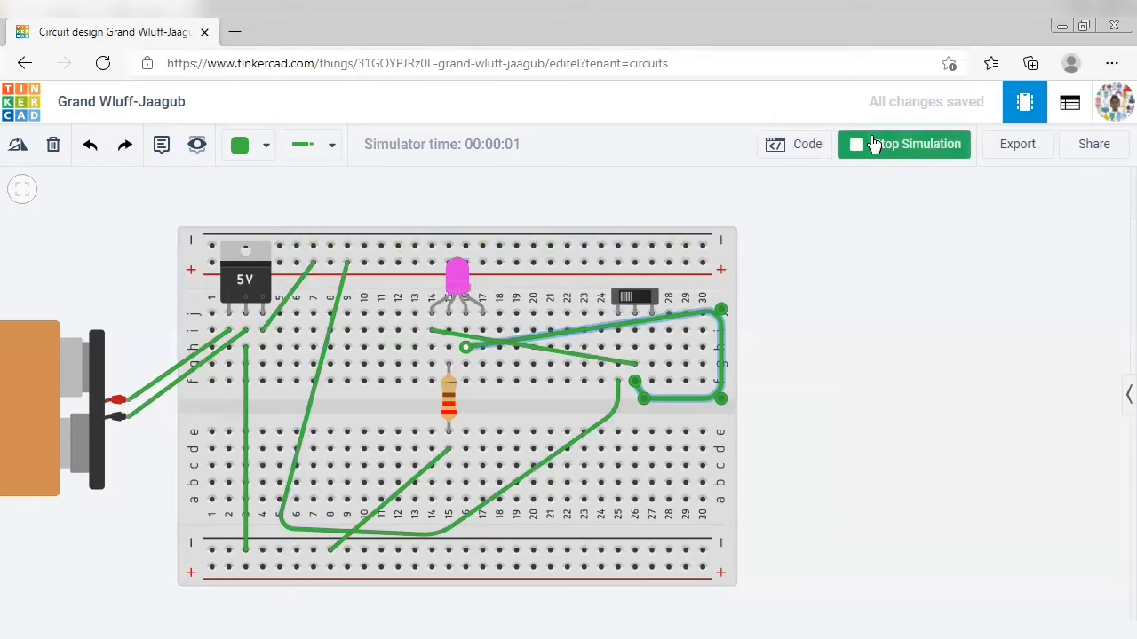
pyautogui.click(874, 145)
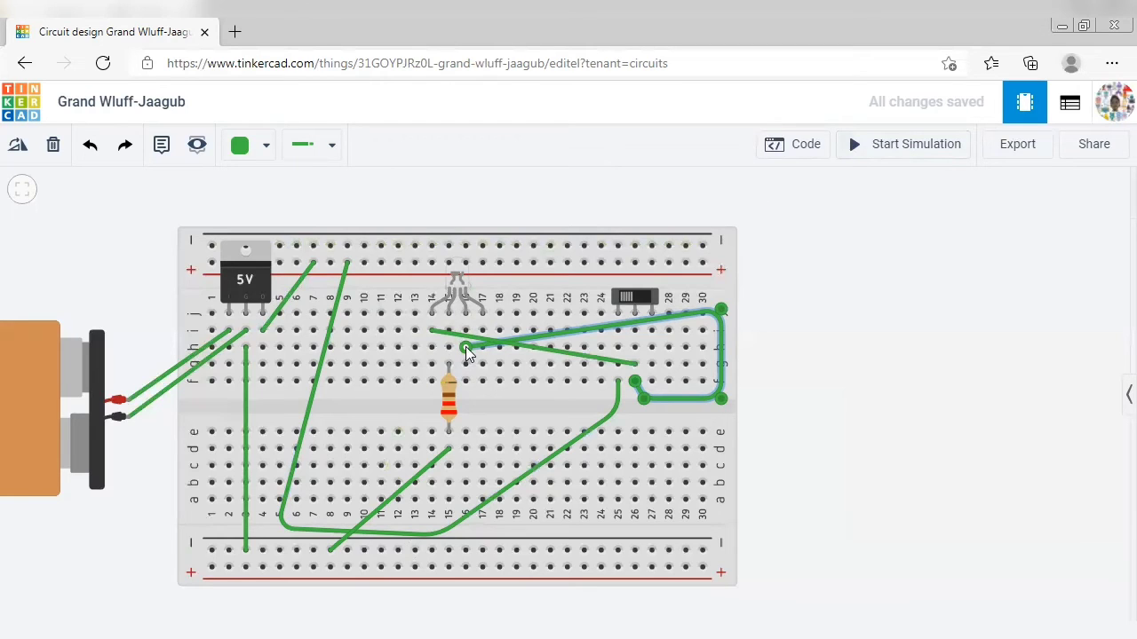
# Step: Move that wire's end to column 17 and simulate to show cyan
pyautogui.moveTo(466, 349); pyautogui.dragTo(478, 329)
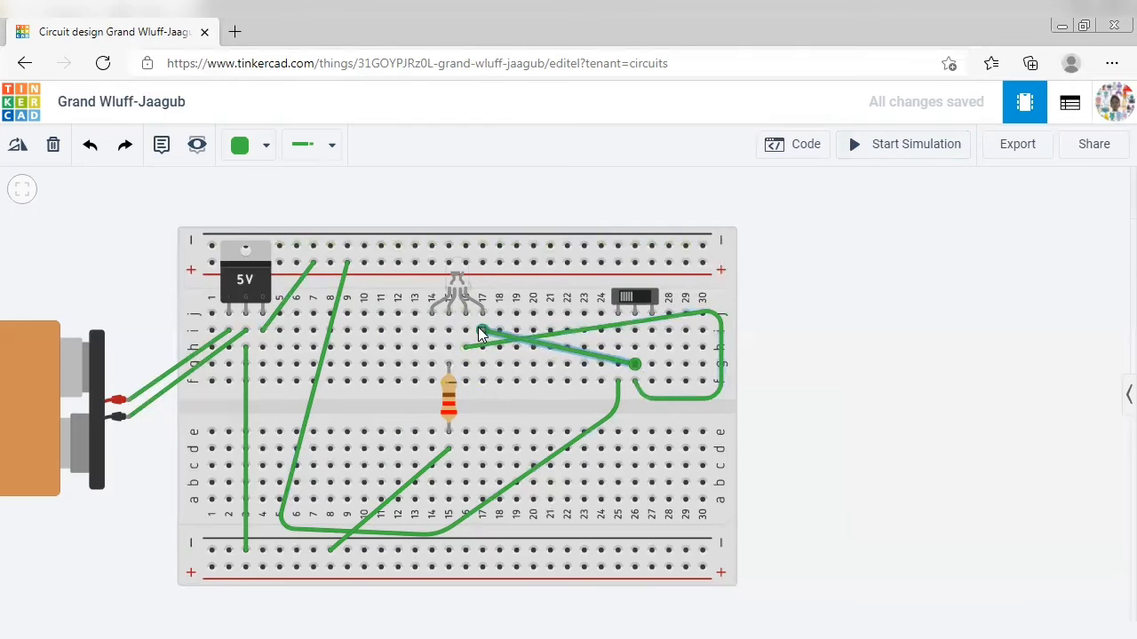
pyautogui.click(906, 149)
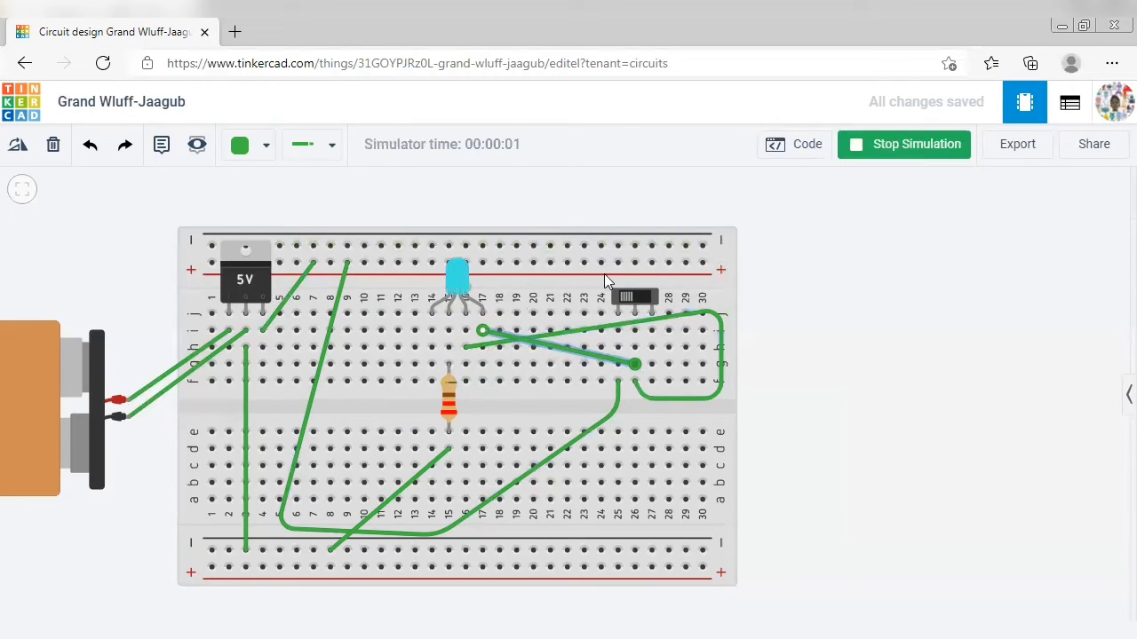
pyautogui.click(882, 151)
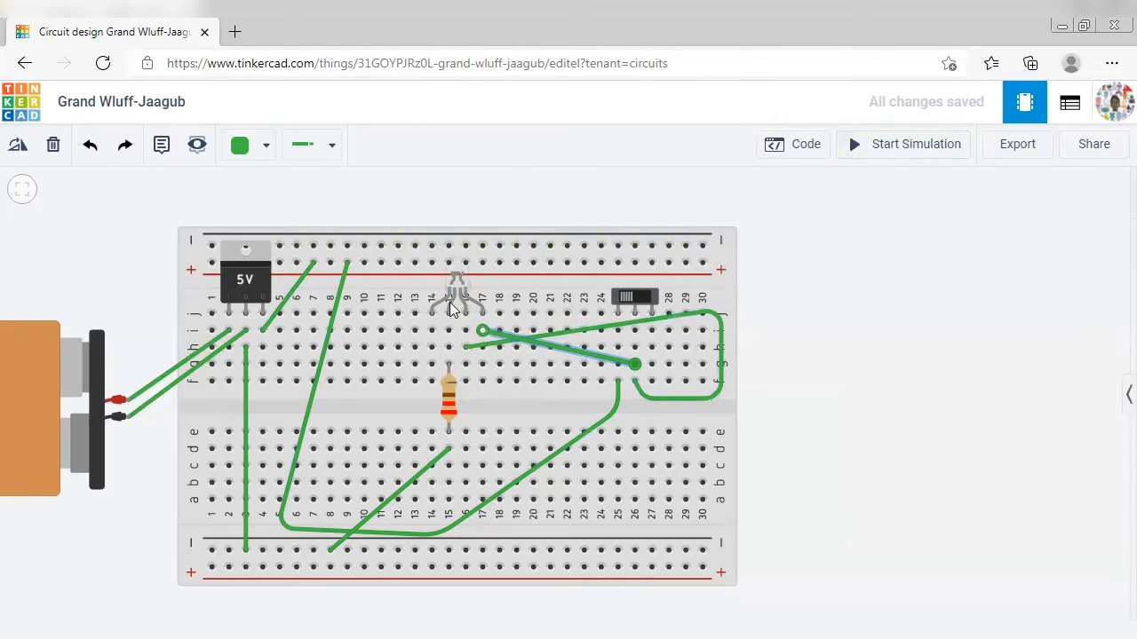
# Step: Rewire LED column 14 to switch column 26 and simulate to show red
pyautogui.click(431, 331)
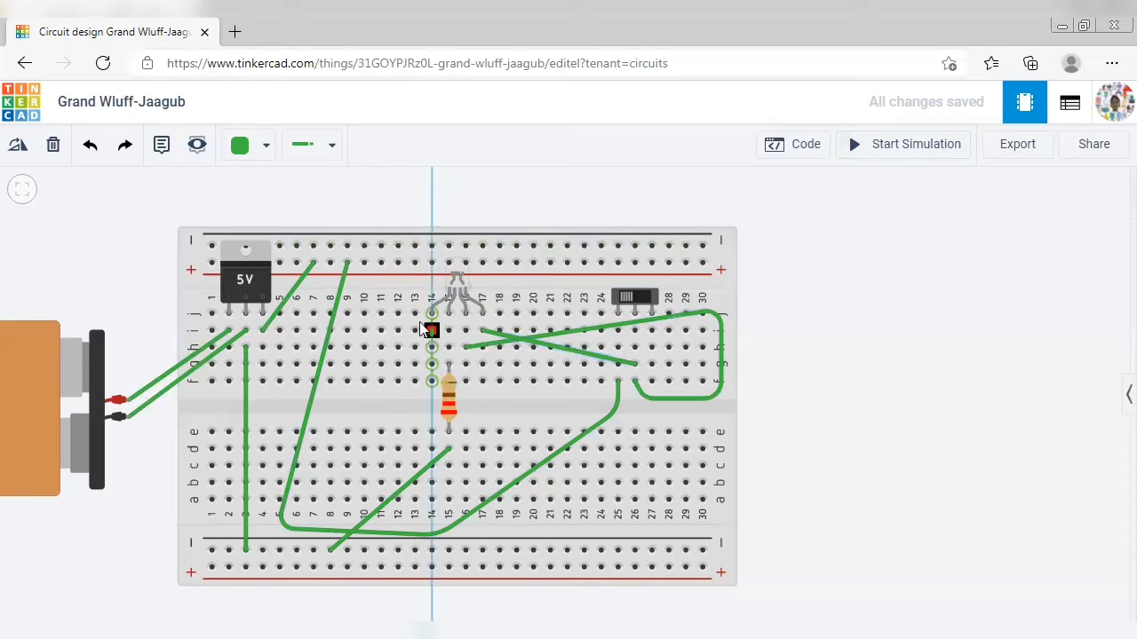
pyautogui.click(634, 347)
pyautogui.click(843, 151)
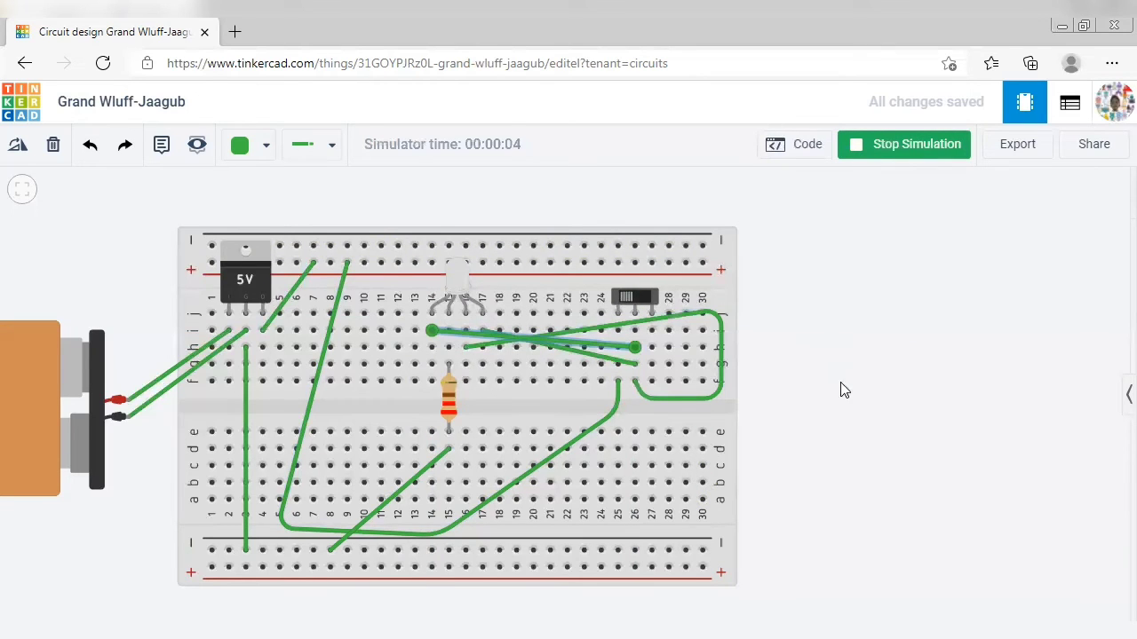
pyautogui.click(905, 151)
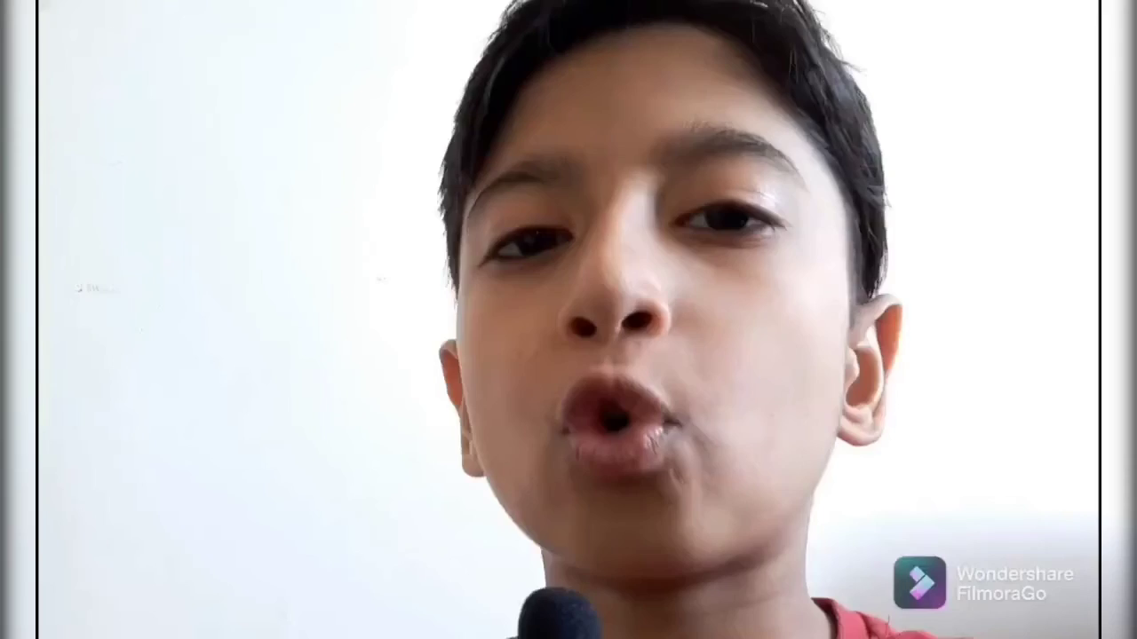